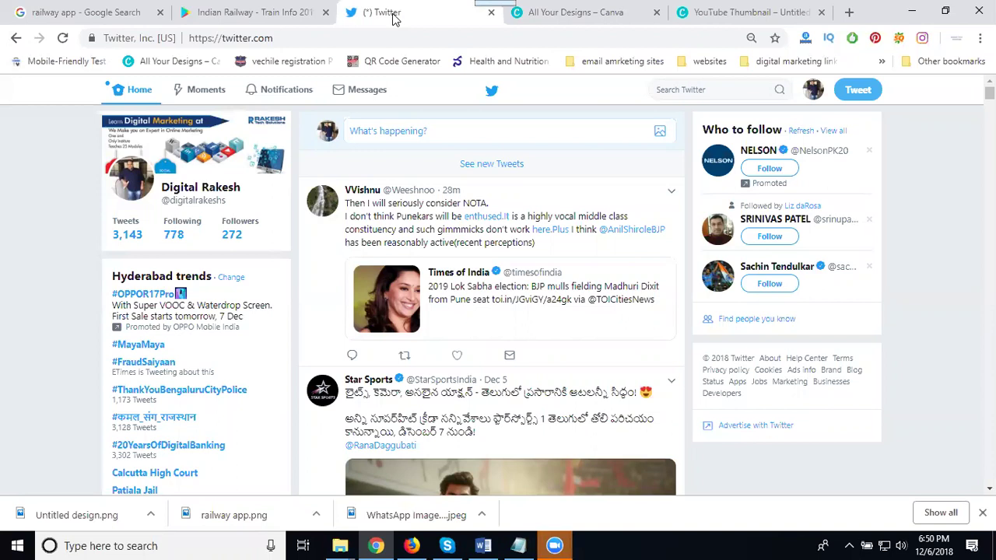
Start a tweet with blank lines above the copied Google Play link of Indian Railway - Train Info 2018.
{"action": "left_click", "coordinate": [814, 90]}
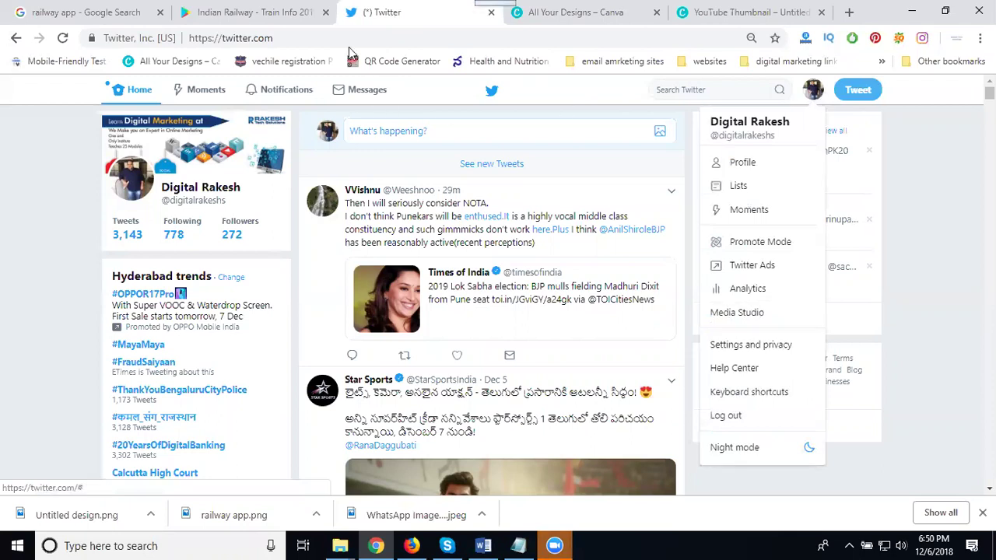
{"action": "left_click", "coordinate": [255, 17]}
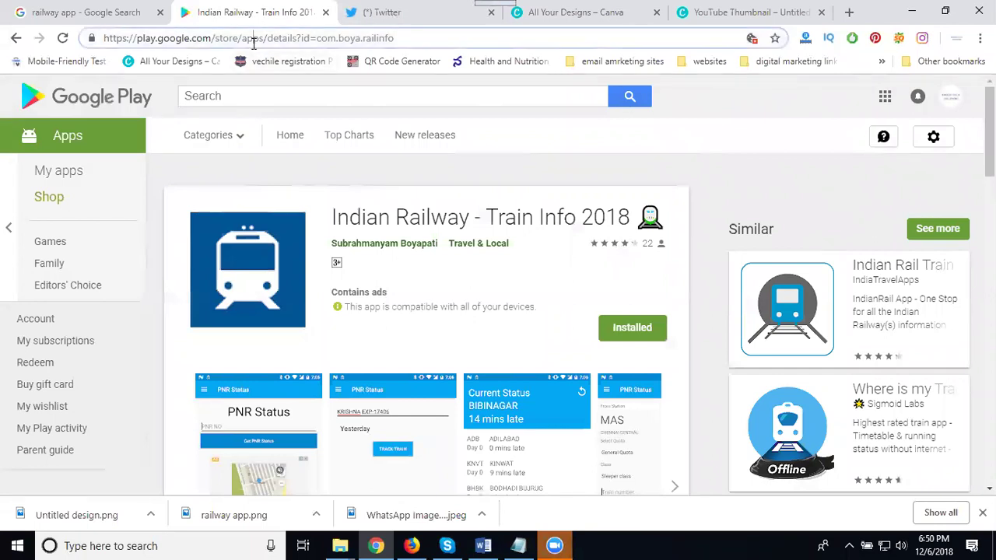
{"action": "left_click", "coordinate": [253, 41]}
{"action": "left_click", "coordinate": [376, 22]}
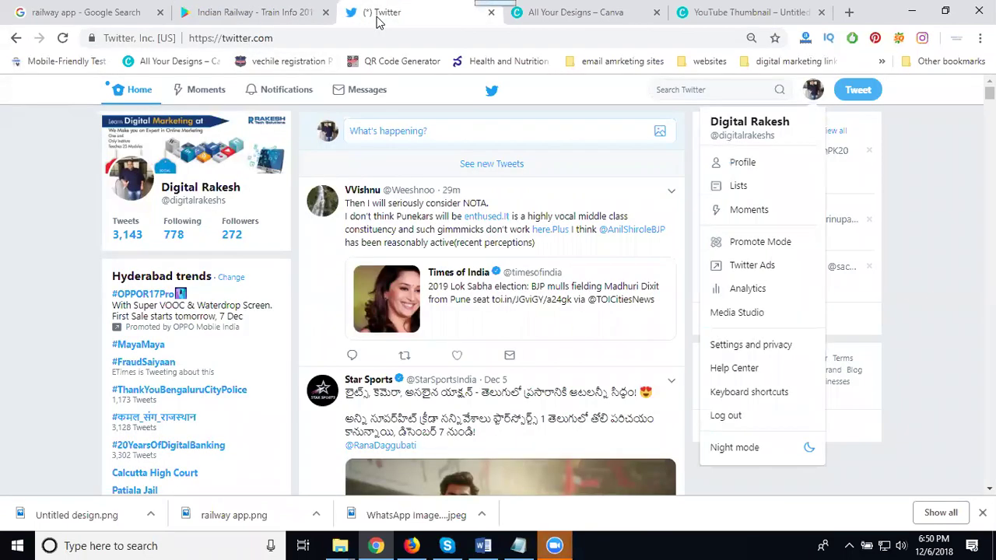
{"action": "left_click", "coordinate": [376, 131]}
{"action": "key", "text": "Return"}
{"action": "key", "text": "Return"}
{"action": "key", "text": "Return"}
{"action": "key", "text": "Return"}
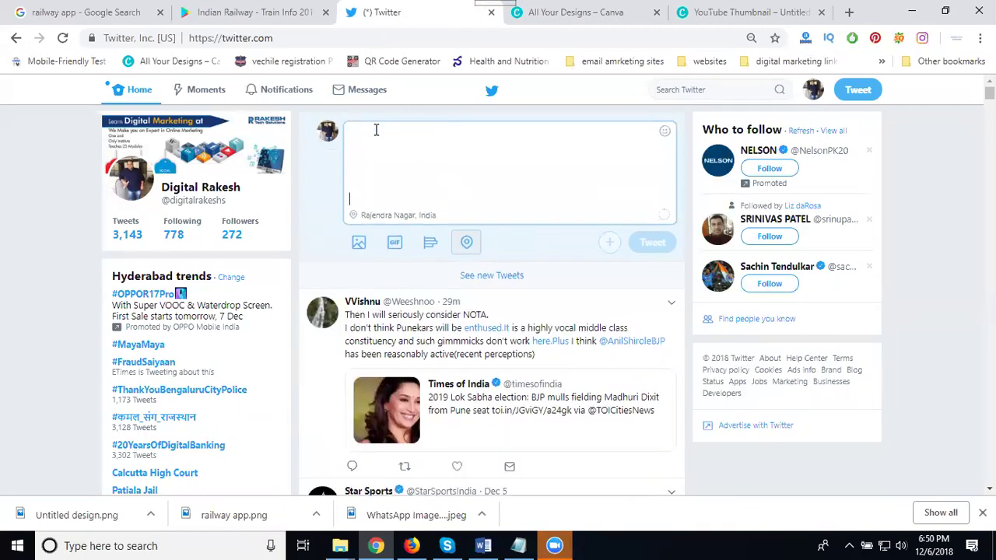
{"action": "key", "text": "ctrl+v"}
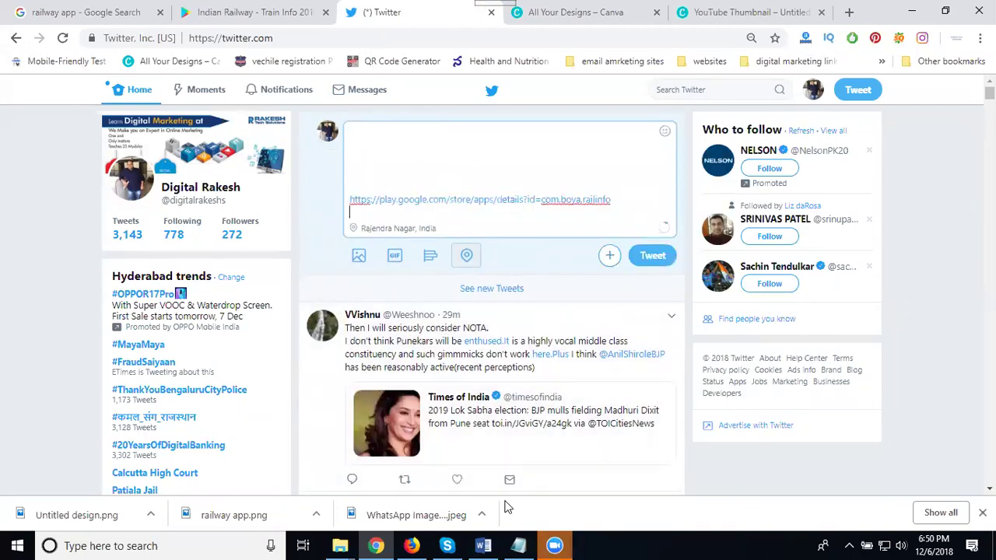
Copy the title "Indian Railway Mobile App For Live Status And Enquiry 2018" from the open notes and paste it at the tweet's start.
{"action": "left_click", "coordinate": [519, 545]}
{"action": "left_click_drag", "start_coordinate": [9, 140], "coordinate": [8, 163]}
{"action": "left_click_drag", "start_coordinate": [10, 199], "coordinate": [102, 188]}
{"action": "key", "text": "ctrl+c"}
{"action": "left_click", "coordinate": [907, 15]}
{"action": "left_click", "coordinate": [368, 135]}
{"action": "key", "text": "ctrl+v"}
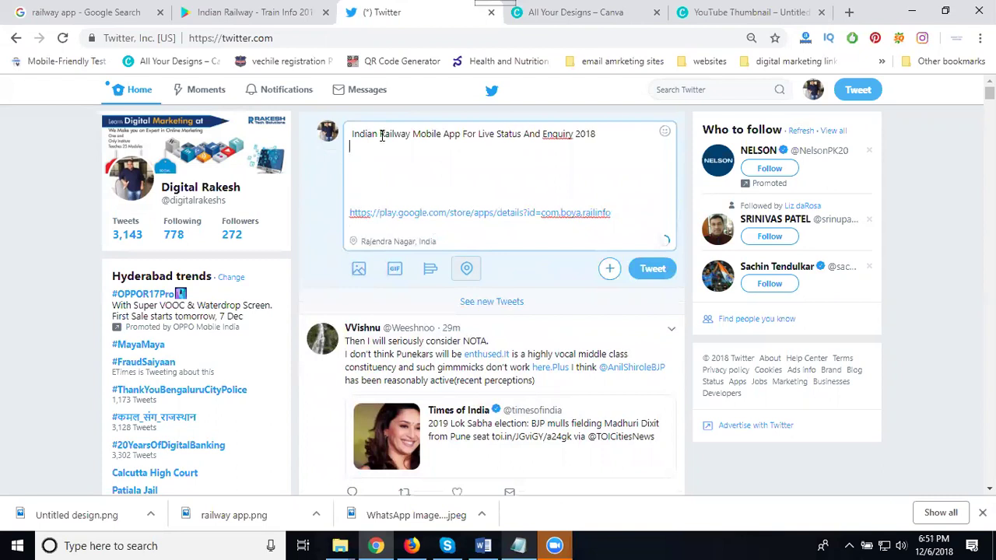
Make "Railway" in the tweet's title a hashtag and add #Railways, #androidapps and #androidapp on a line below the title.
{"action": "left_click", "coordinate": [380, 134]}
{"action": "type", "text": "#"}
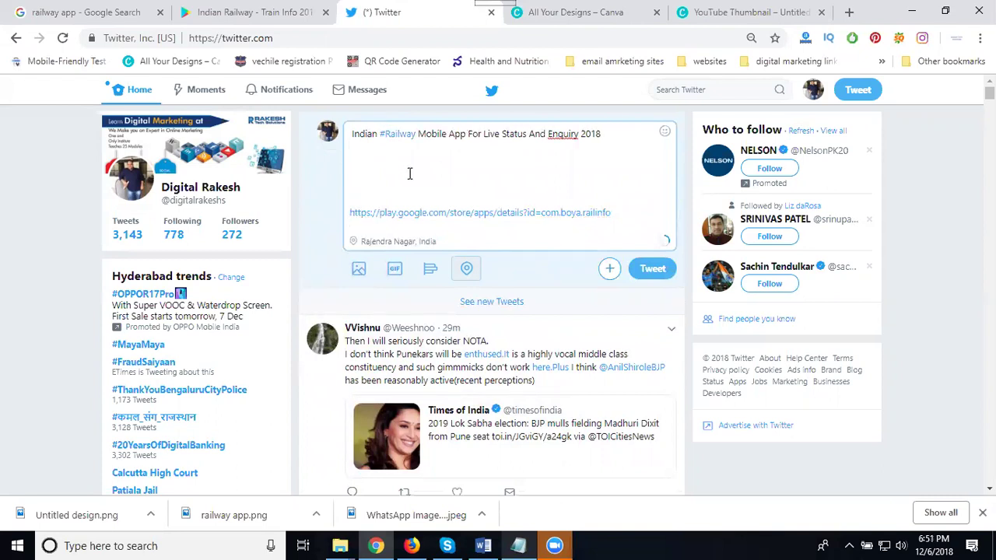
{"action": "left_click", "coordinate": [403, 164]}
{"action": "type", "text": "#railway"}
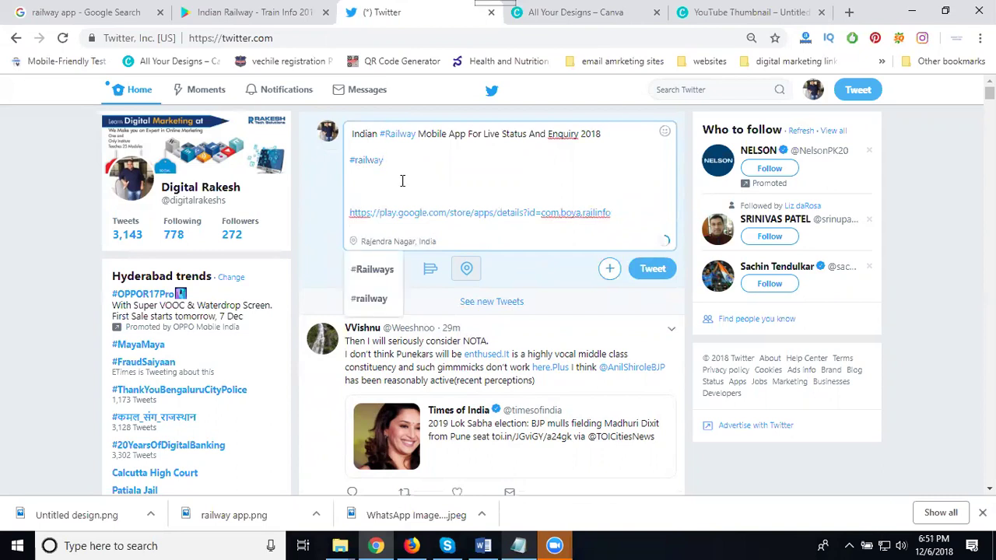
{"action": "left_click", "coordinate": [384, 271]}
{"action": "type", "text": "#"}
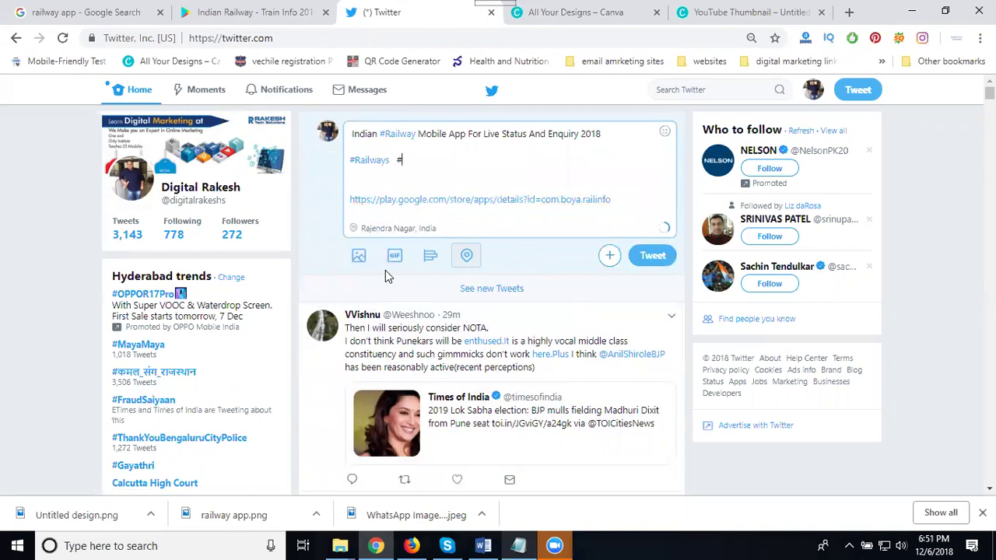
{"action": "type", "text": "androidApp"}
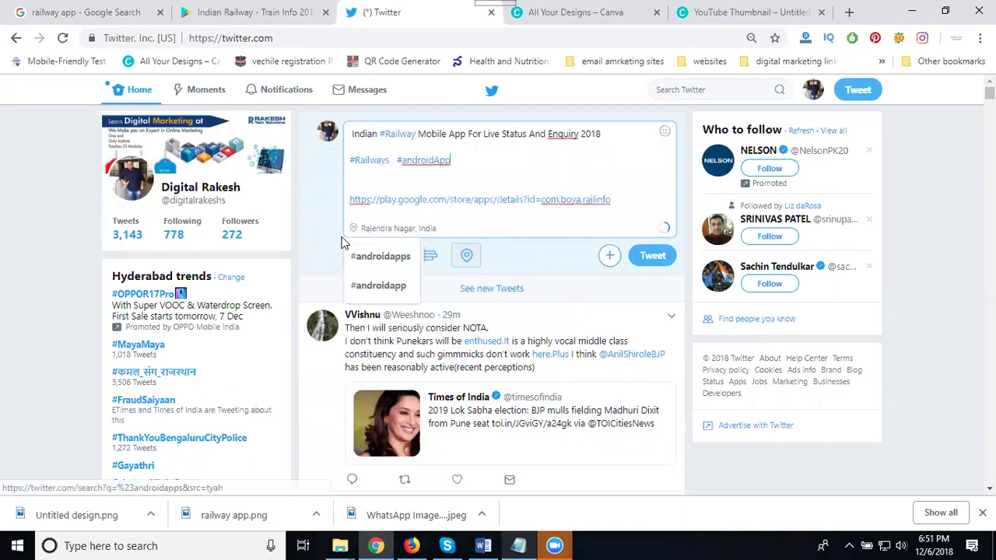
{"action": "left_click", "coordinate": [376, 258]}
{"action": "type", "text": "#androida"}
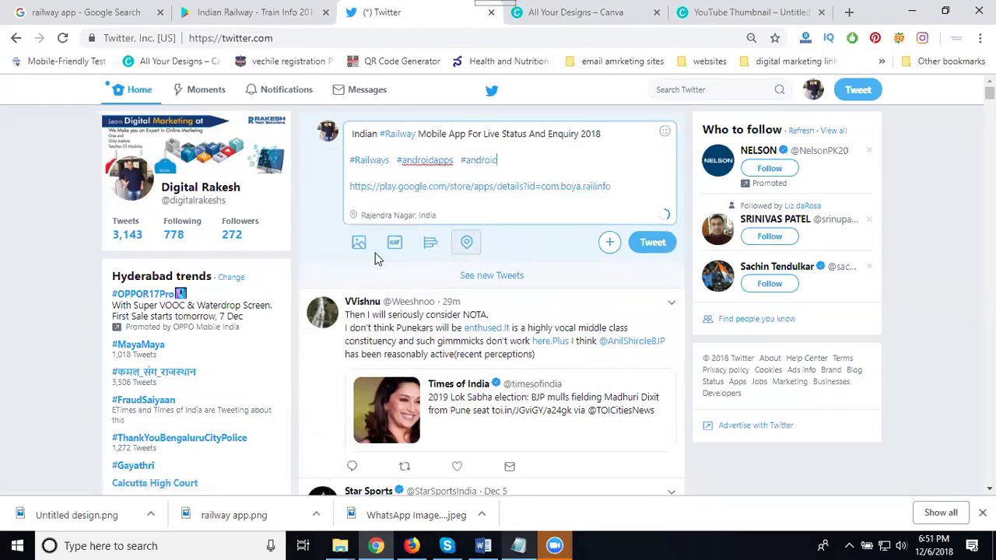
{"action": "type", "text": "pp"}
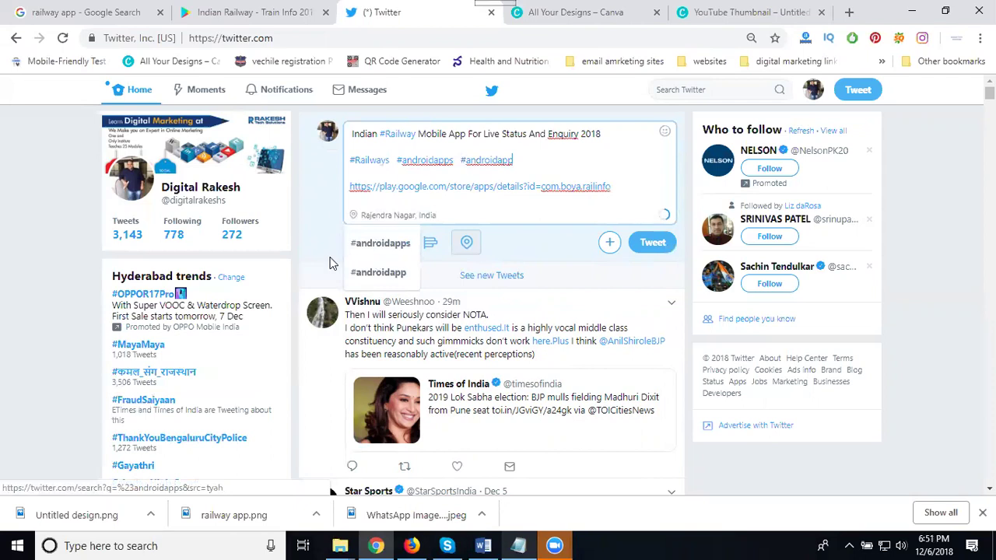
{"action": "left_click", "coordinate": [366, 278]}
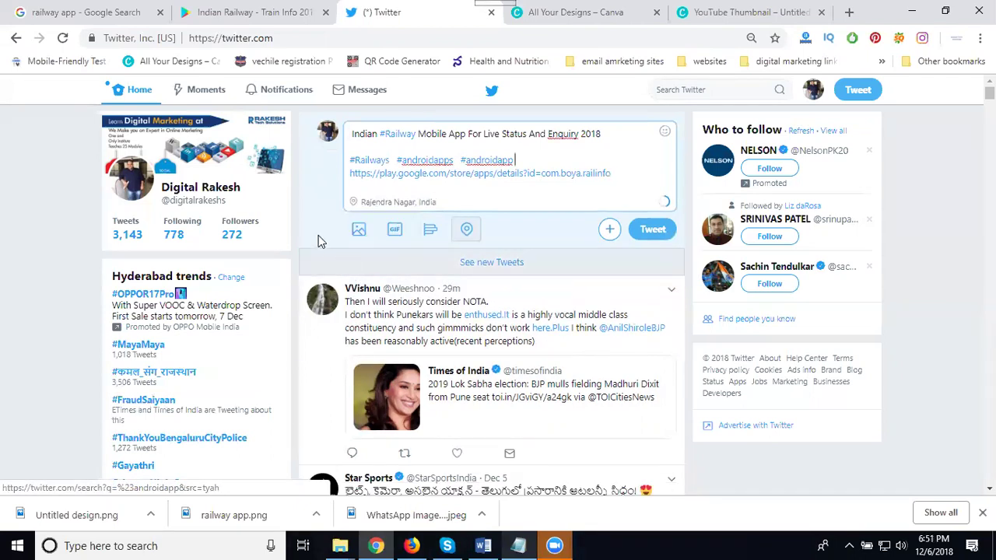
Attach the "Check PNR Status" image from the apps promotions folder and add #Appinstall on its own line above the link.
{"action": "left_click", "coordinate": [359, 231]}
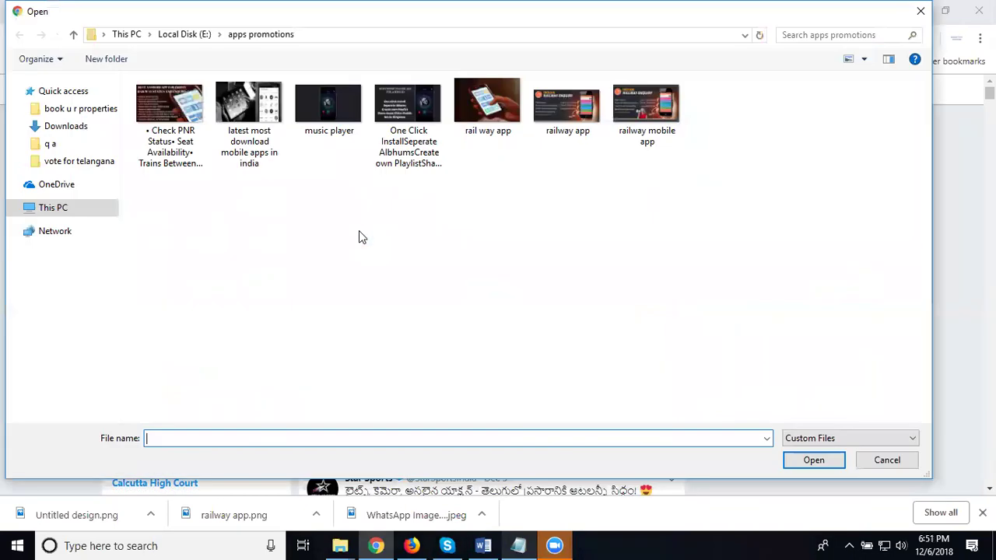
{"action": "double_click", "coordinate": [158, 105]}
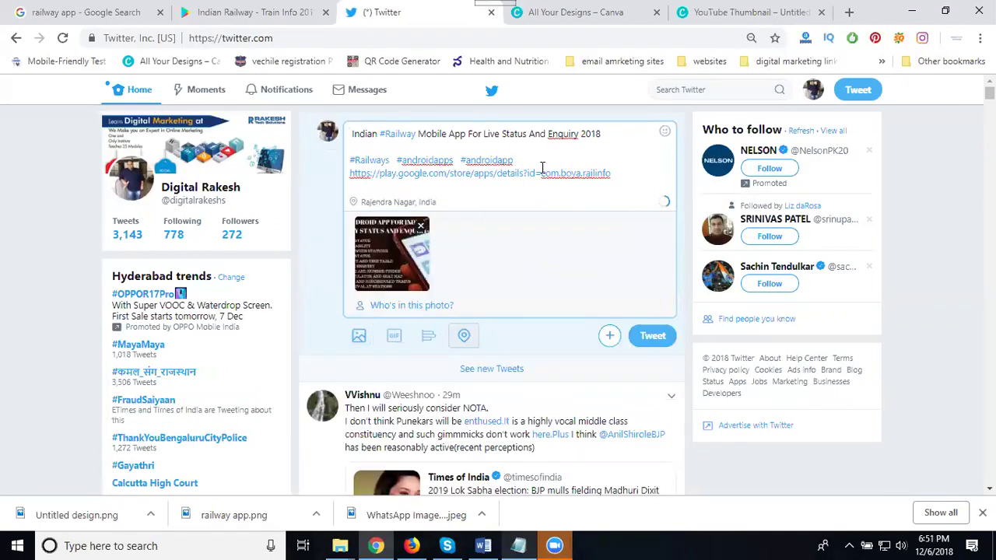
{"action": "key", "text": "Return"}
{"action": "key", "text": "Return"}
{"action": "type", "text": "Appinstall"}
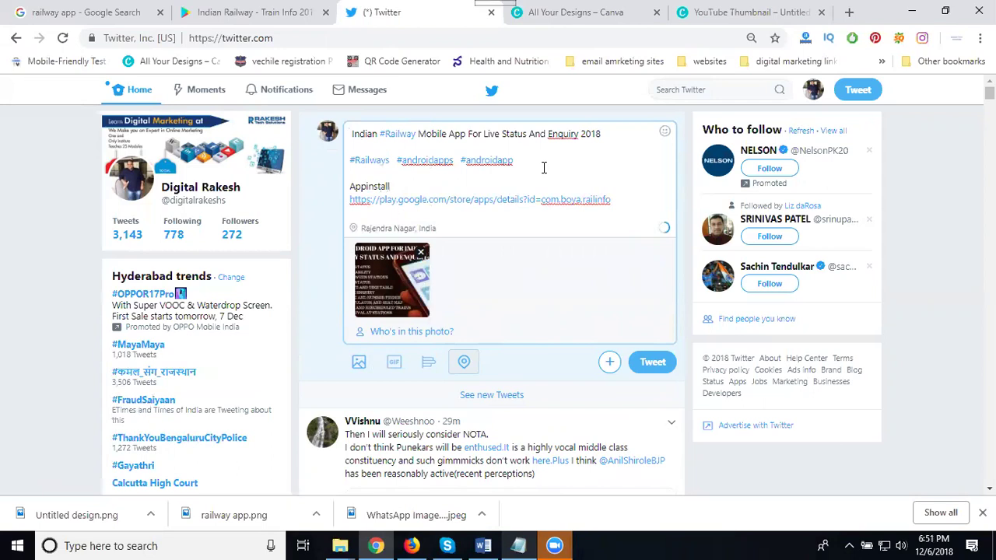
{"action": "left_click", "coordinate": [352, 187]}
{"action": "type", "text": "#"}
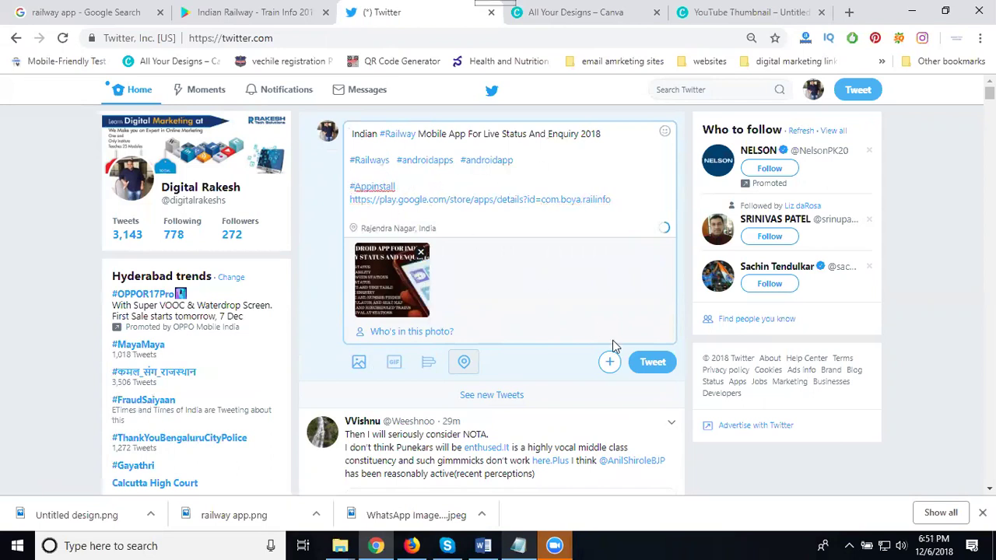
{"action": "key", "text": "End"}
{"action": "key", "text": "Return"}
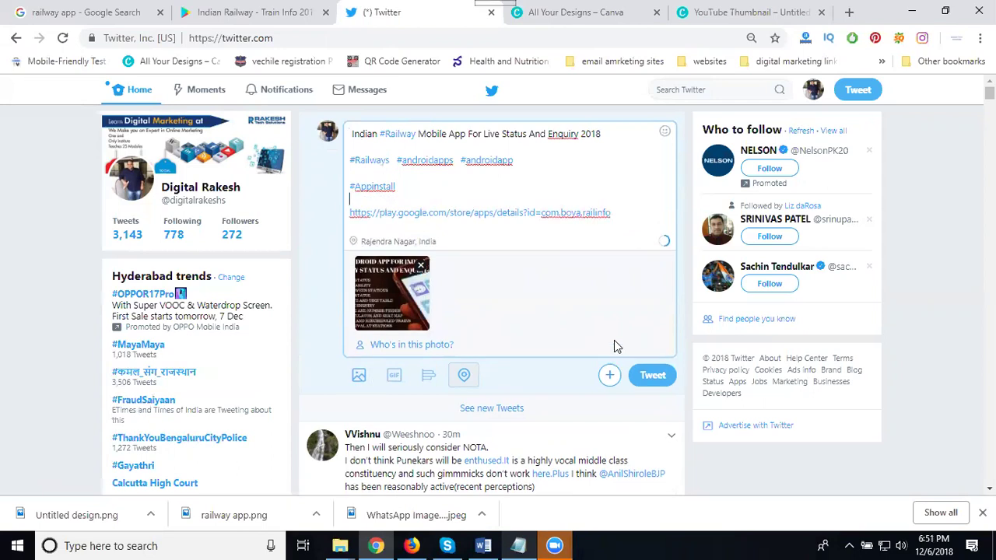
Publish the railway app tweet and check its attached image in the enlarged view.
{"action": "left_click", "coordinate": [652, 377]}
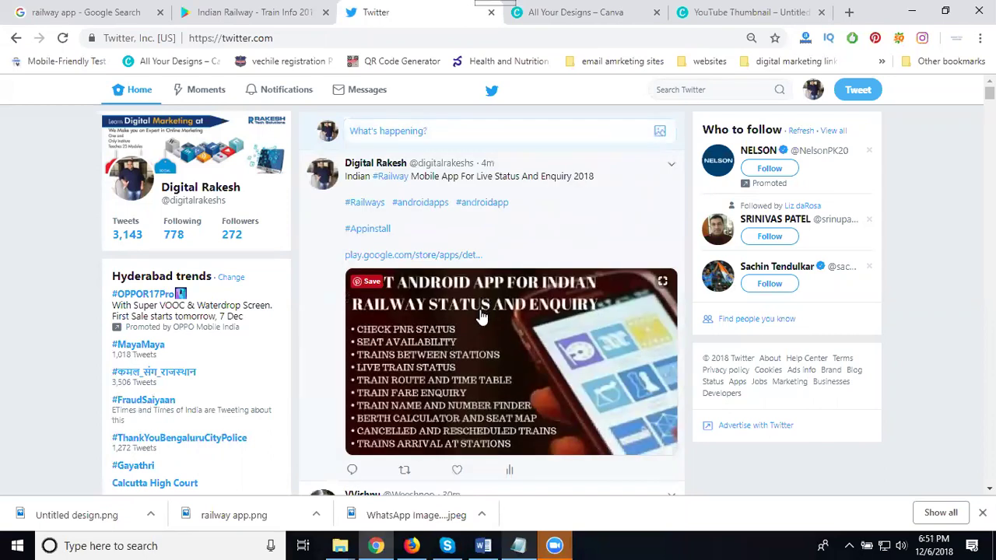
{"action": "left_click", "coordinate": [480, 316]}
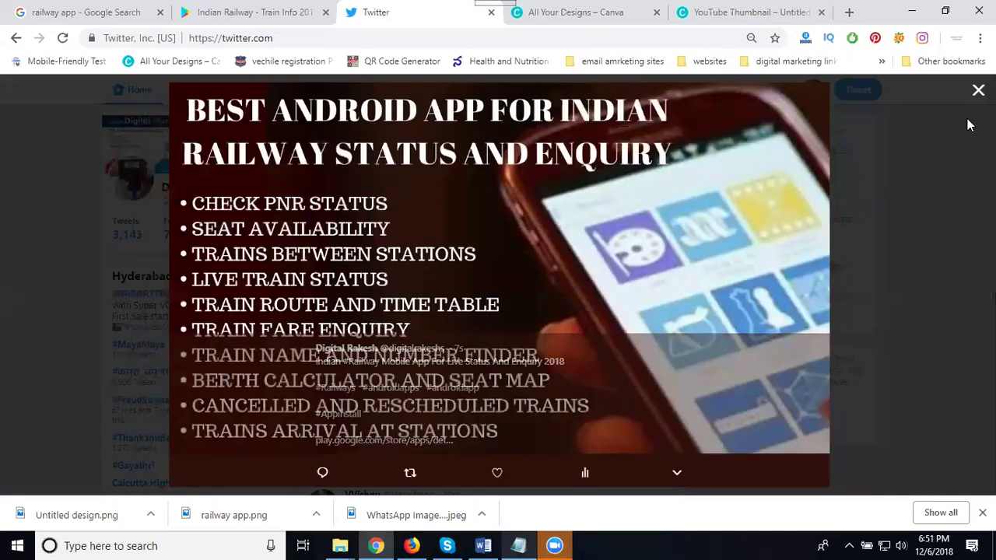
{"action": "left_click", "coordinate": [978, 90]}
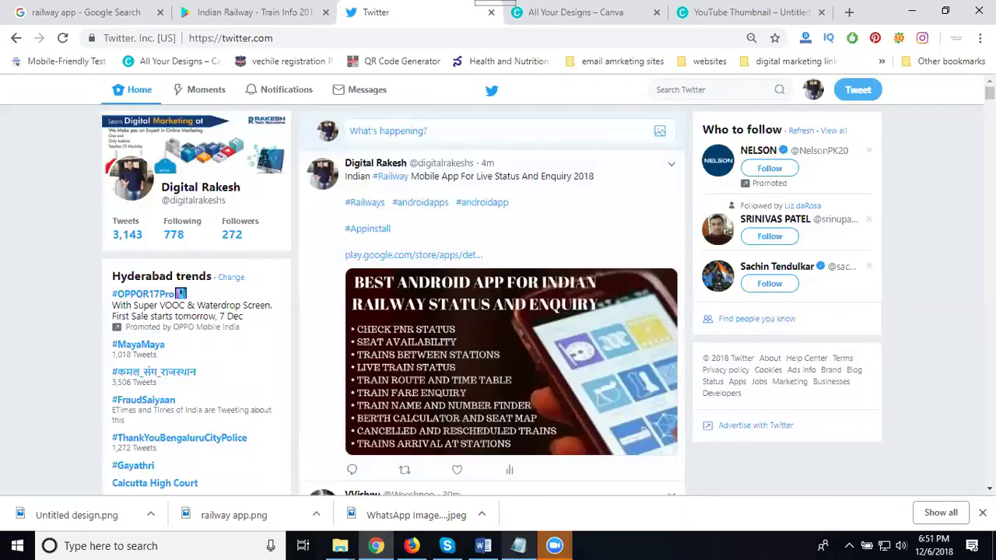
Go to Twitter Ads, back out of the payment form, and open the Cards library from the tweet composer's card selection.
{"action": "left_click", "coordinate": [813, 92]}
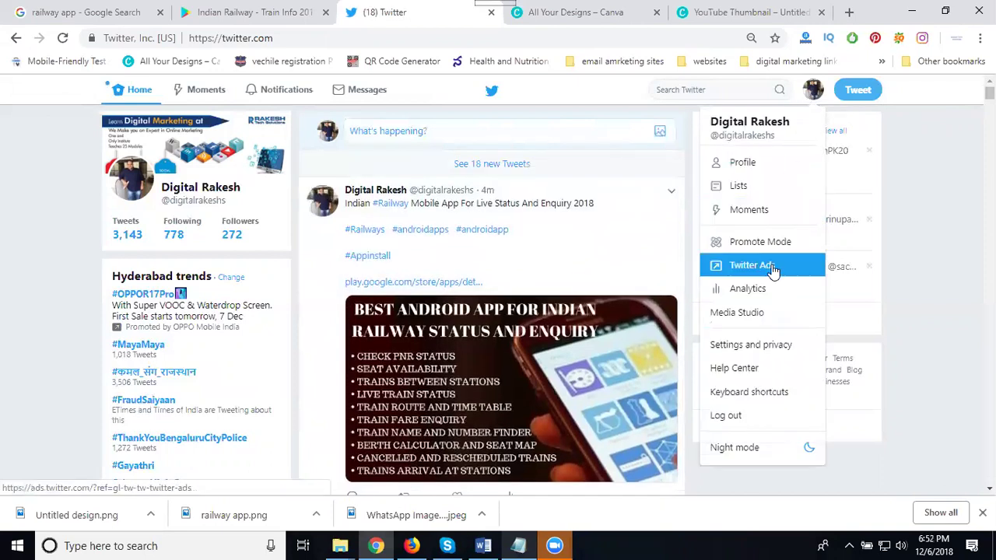
{"action": "left_click", "coordinate": [771, 267]}
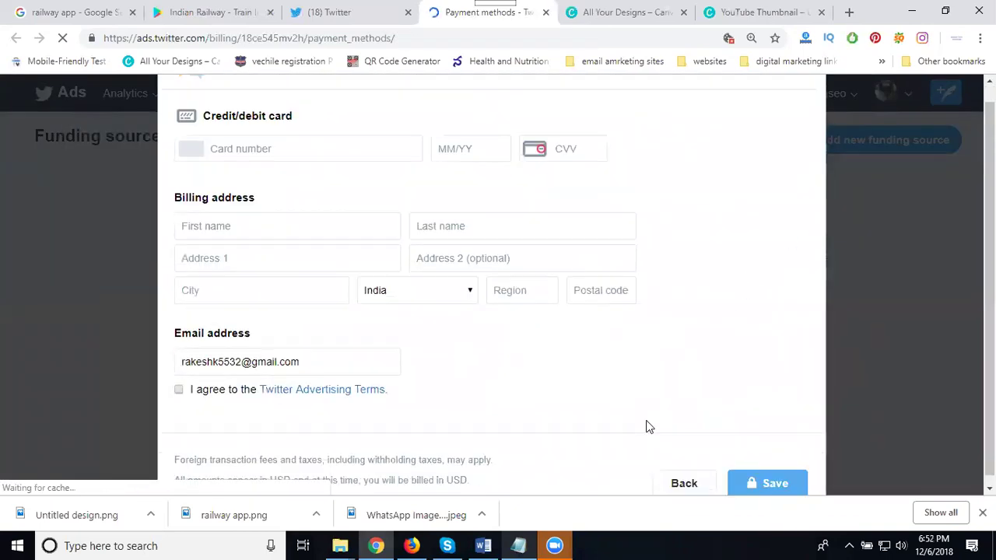
{"action": "left_click", "coordinate": [686, 474]}
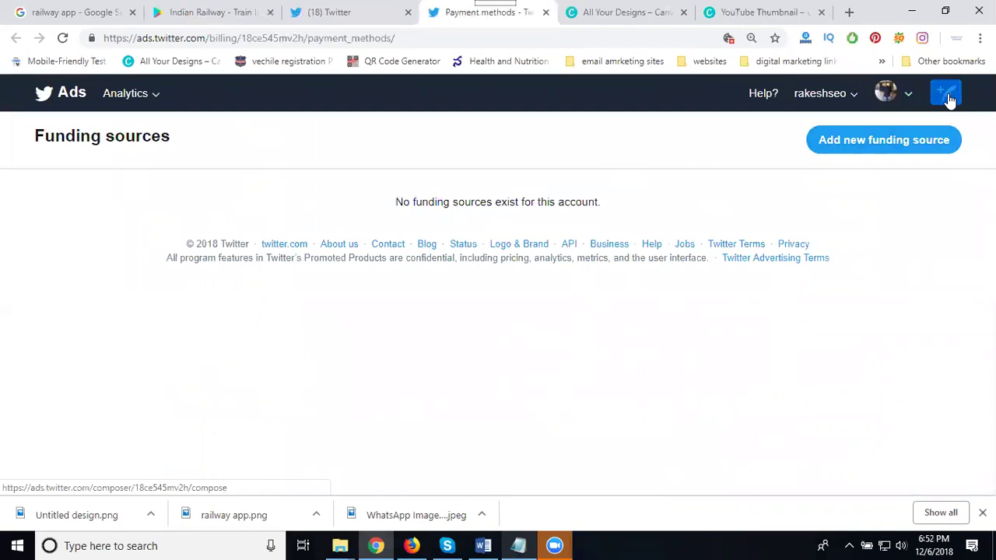
{"action": "left_click", "coordinate": [948, 97]}
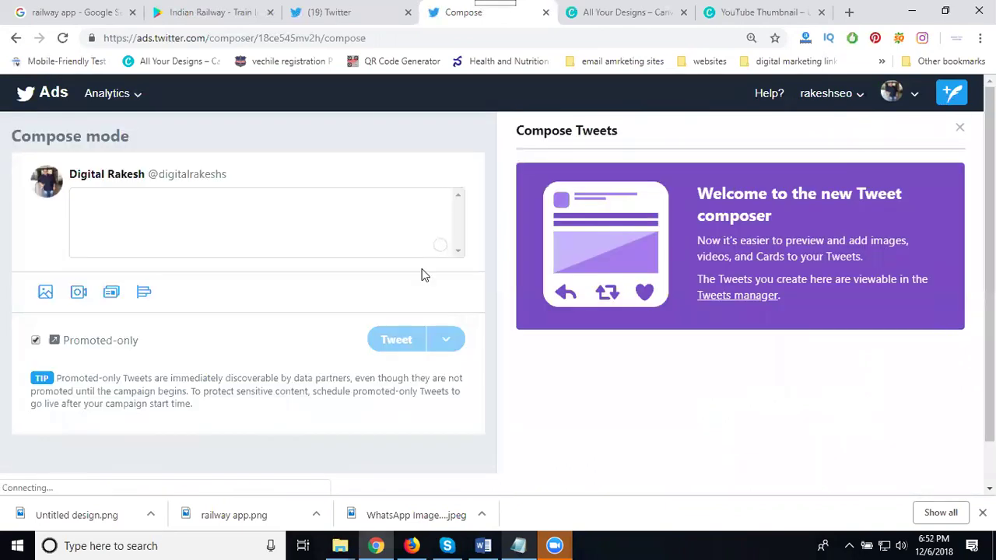
{"action": "left_click", "coordinate": [110, 295]}
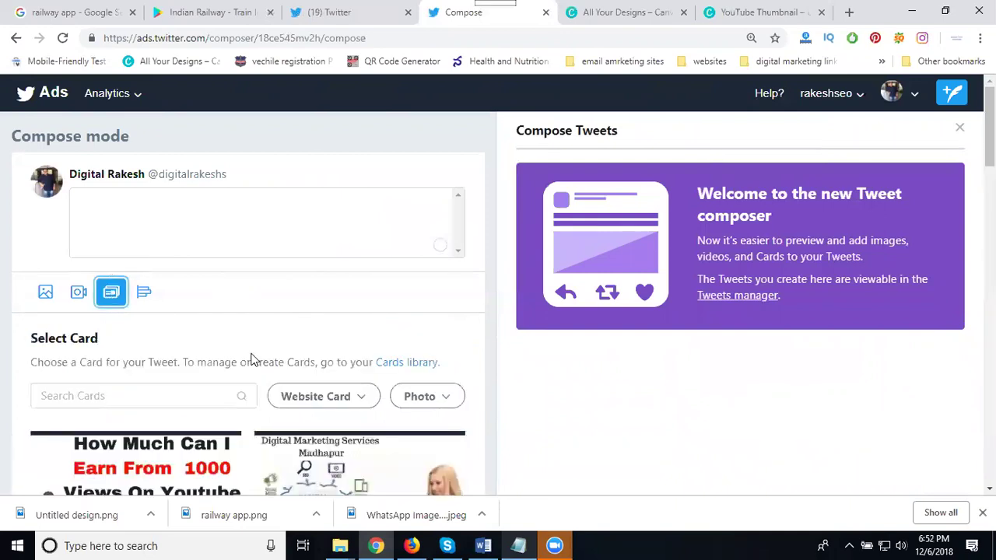
{"action": "left_click", "coordinate": [397, 363]}
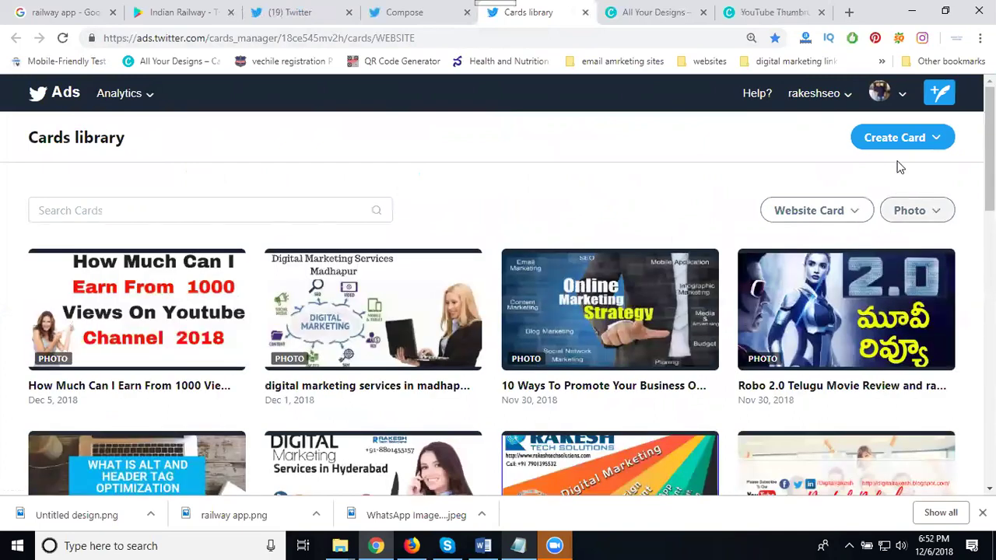
Start a new app card and add the "railway mobile app" image to it, cropped to 1.91:1.
{"action": "left_click", "coordinate": [897, 140]}
{"action": "left_click", "coordinate": [890, 204]}
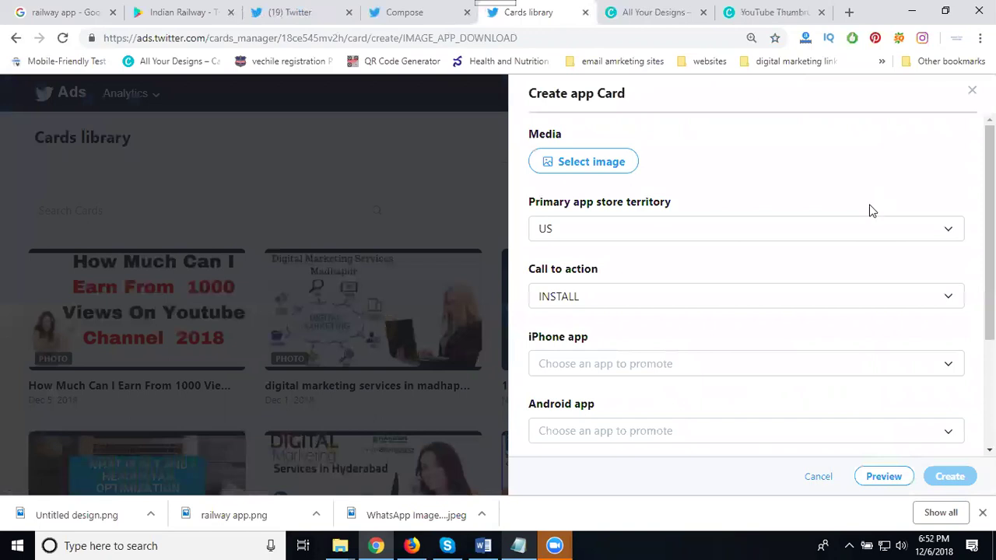
{"action": "left_click", "coordinate": [621, 167]}
{"action": "left_click", "coordinate": [769, 263]}
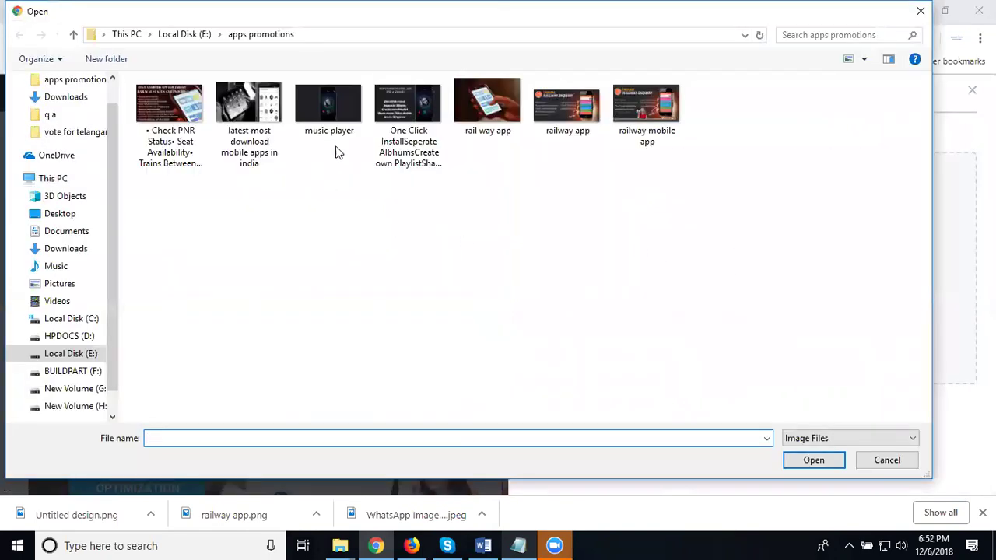
{"action": "left_click", "coordinate": [629, 119]}
{"action": "double_click", "coordinate": [629, 120]}
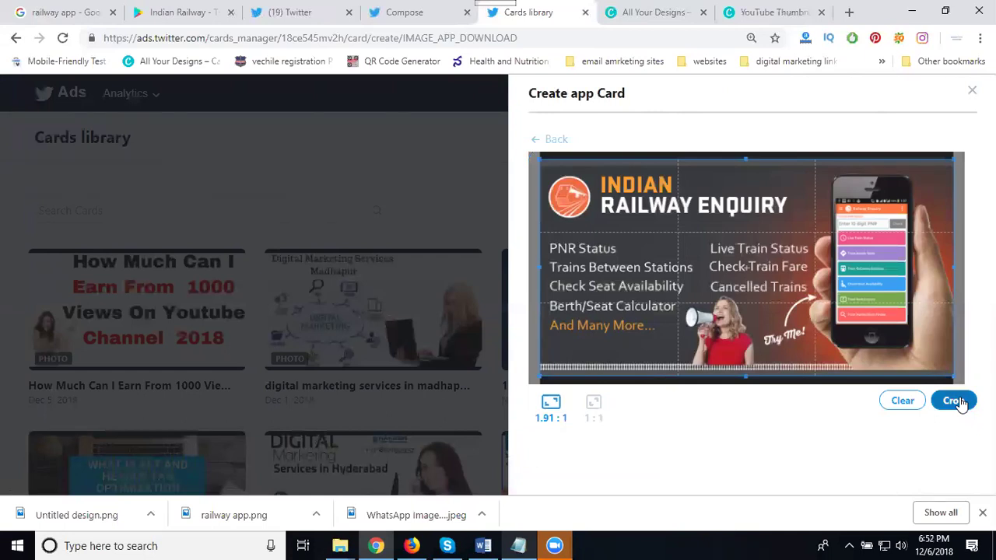
{"action": "left_click", "coordinate": [955, 400]}
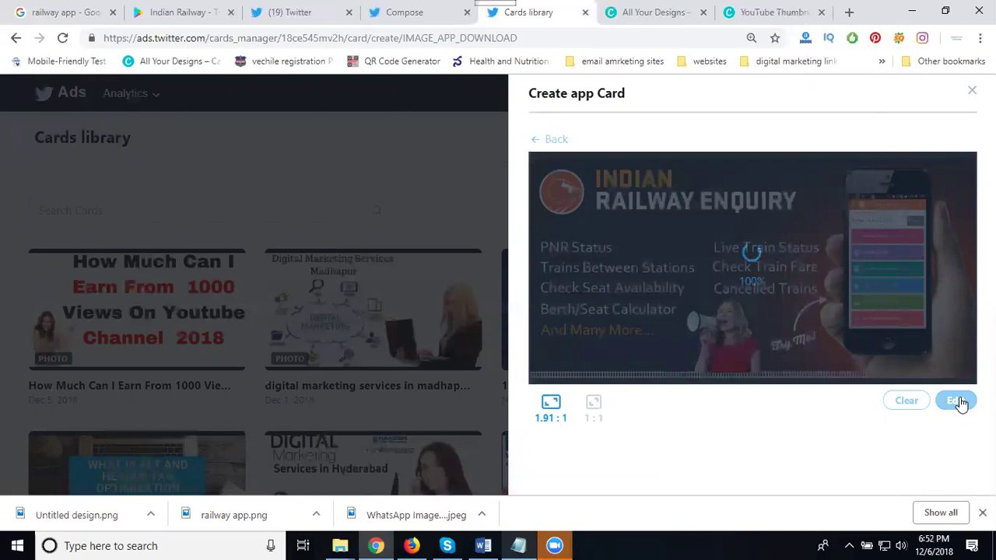
Set the app card's primary app store territory to India.
{"action": "left_click", "coordinate": [564, 320]}
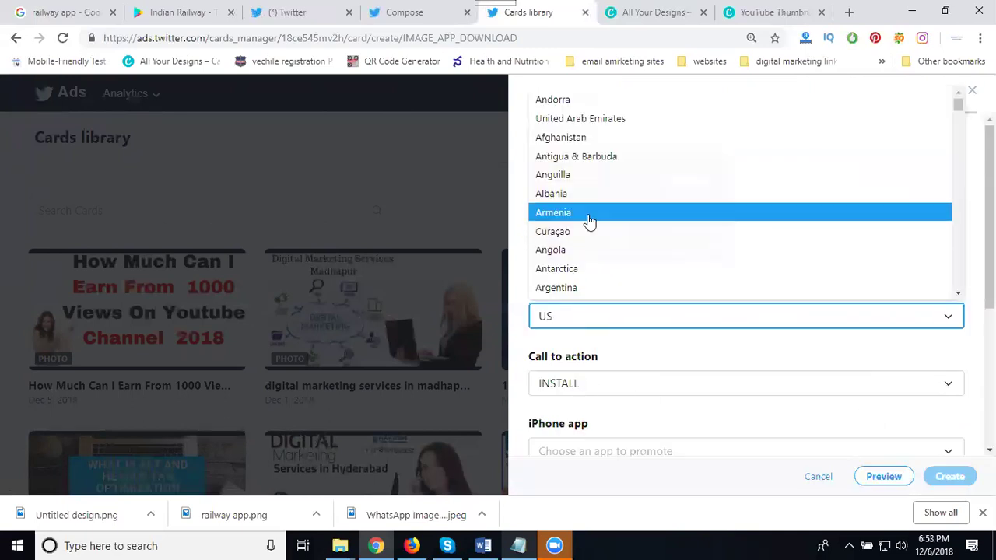
{"action": "scroll", "coordinate": [588, 222], "scroll_direction": "down", "scroll_amount": 10}
{"action": "scroll", "coordinate": [589, 222], "scroll_direction": "down", "scroll_amount": 12}
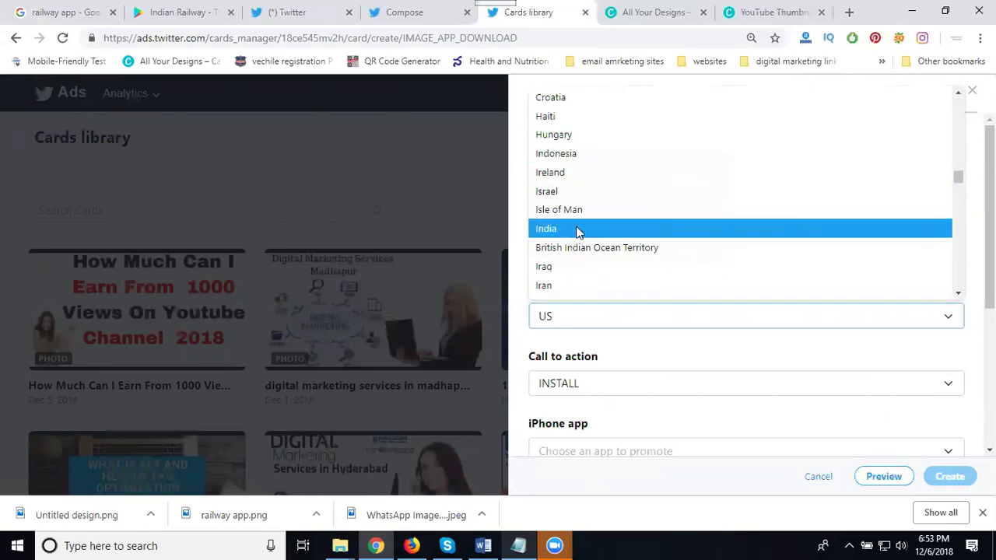
{"action": "left_click", "coordinate": [578, 230]}
Check the card's iPhone app choices, and start creating a new app from its Android app choices.
{"action": "scroll", "coordinate": [678, 303], "scroll_direction": "down", "scroll_amount": 2}
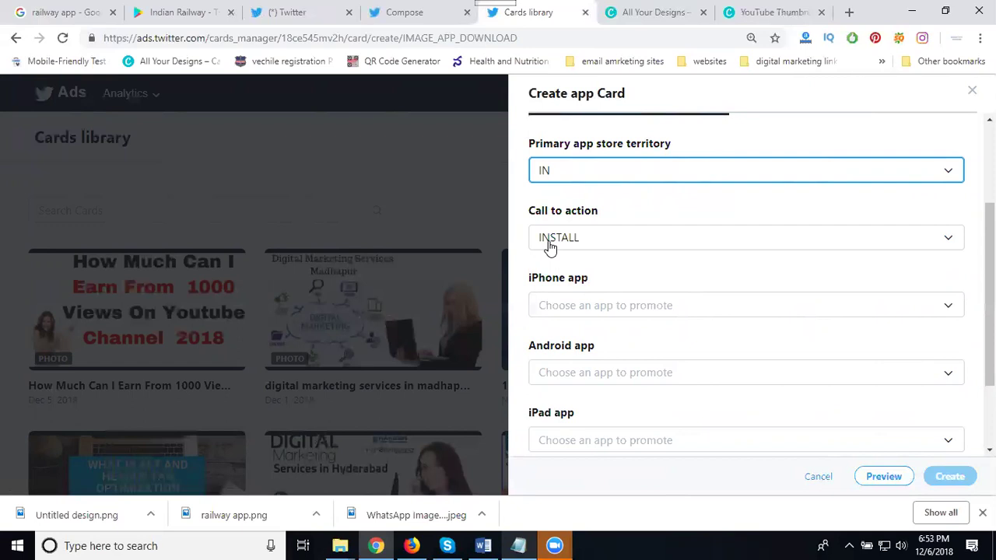
{"action": "scroll", "coordinate": [585, 389], "scroll_direction": "down", "scroll_amount": 2}
{"action": "left_click", "coordinate": [571, 199]}
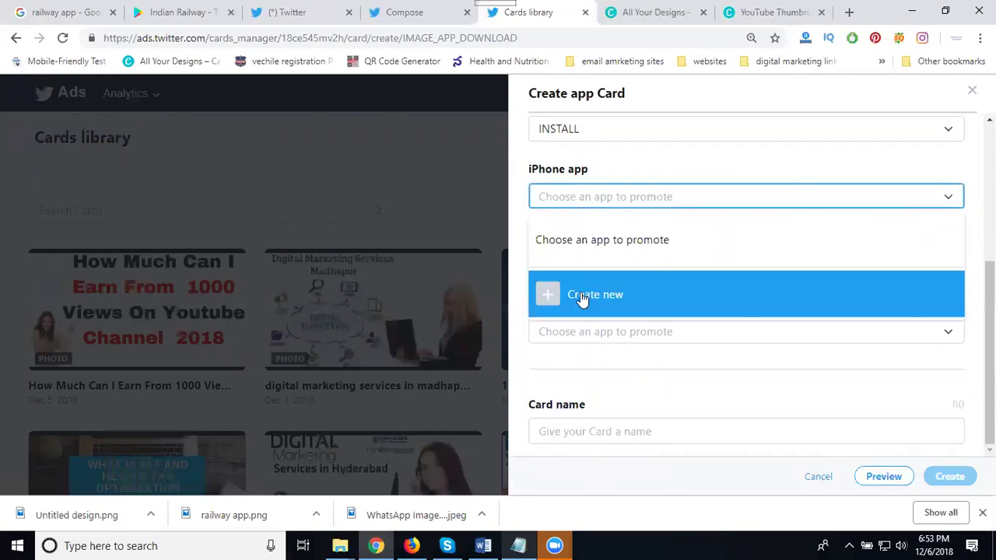
{"action": "left_click", "coordinate": [524, 173]}
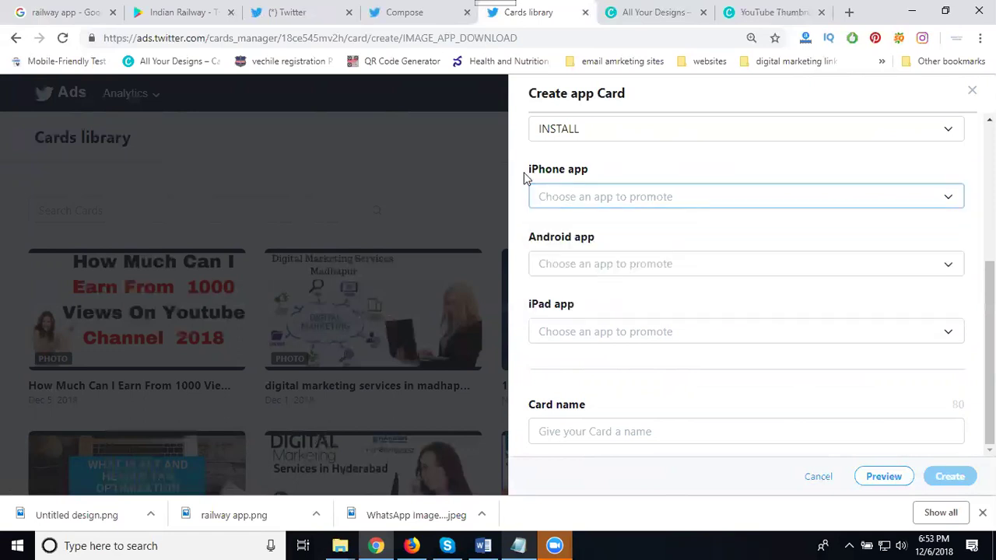
{"action": "left_click", "coordinate": [547, 268]}
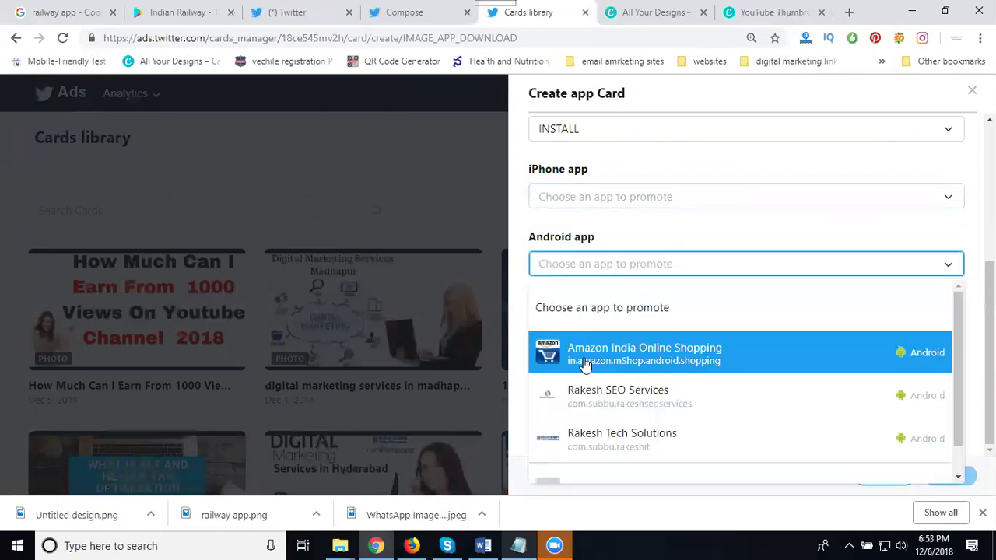
{"action": "scroll", "coordinate": [596, 400], "scroll_direction": "down", "scroll_amount": 1}
{"action": "left_click", "coordinate": [595, 460]}
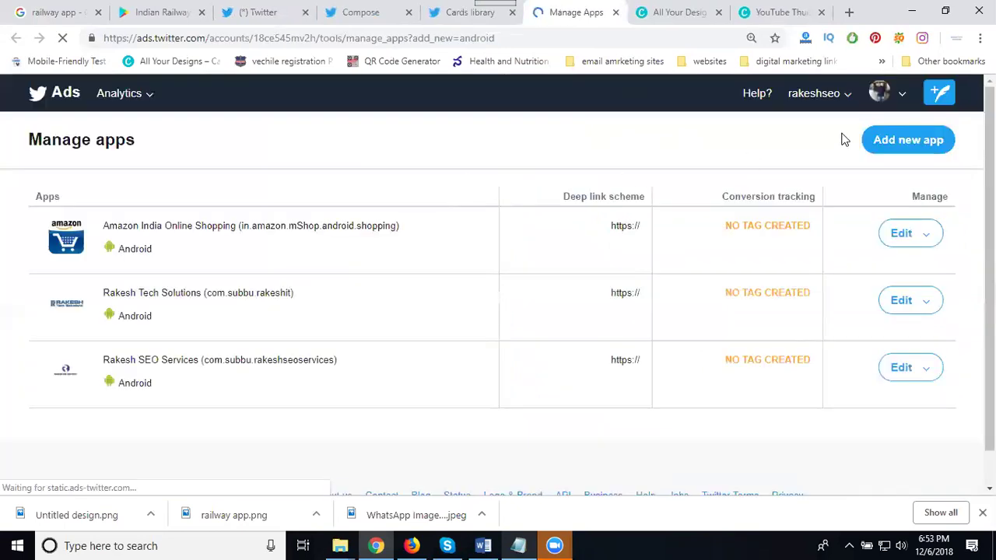
{"action": "left_click", "coordinate": [901, 141]}
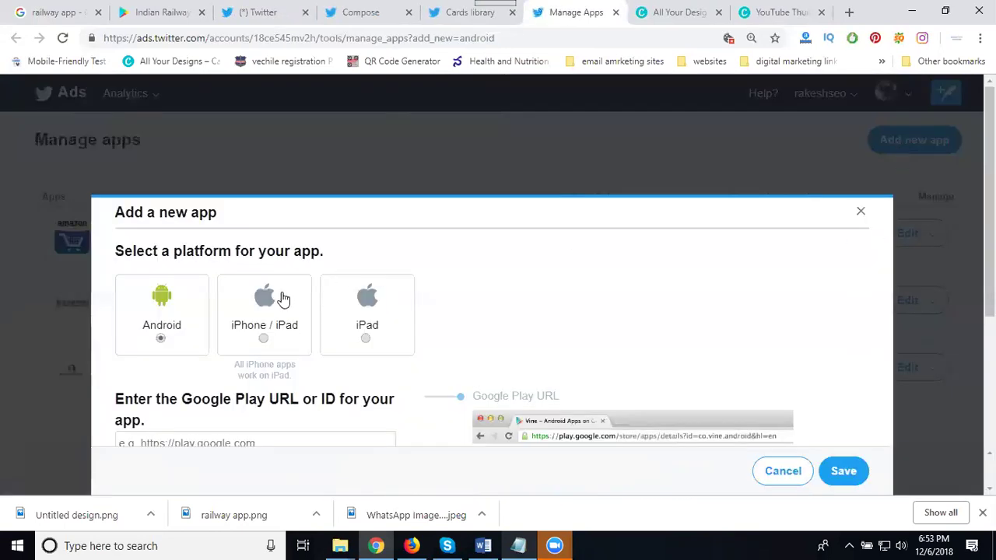
{"action": "scroll", "coordinate": [573, 267], "scroll_direction": "down", "scroll_amount": 4}
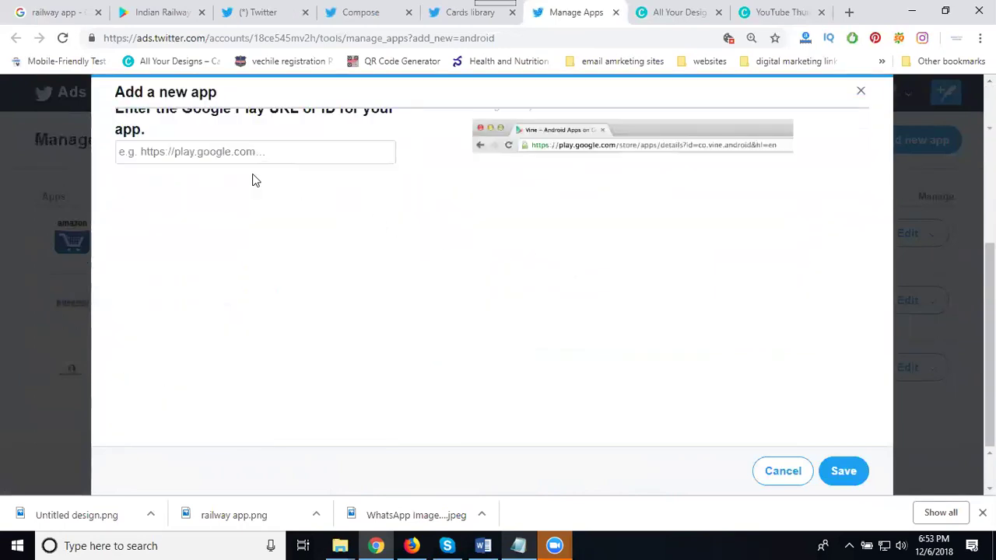
{"action": "left_click", "coordinate": [155, 13]}
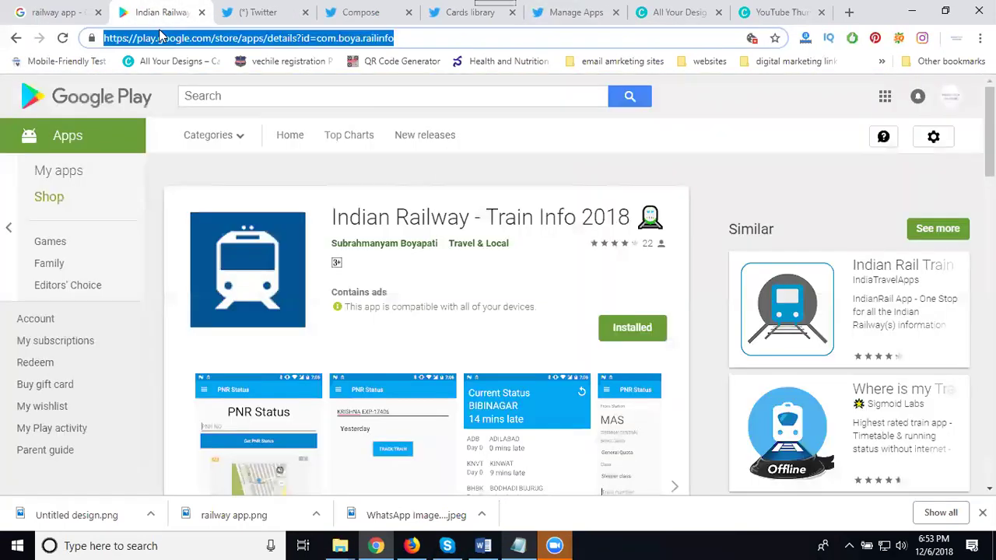
{"action": "left_click", "coordinate": [566, 13]}
{"action": "left_click", "coordinate": [326, 152]}
{"action": "type", "text": "https://play.google.com/store/apps/details?id=com.boya.railinfo"}
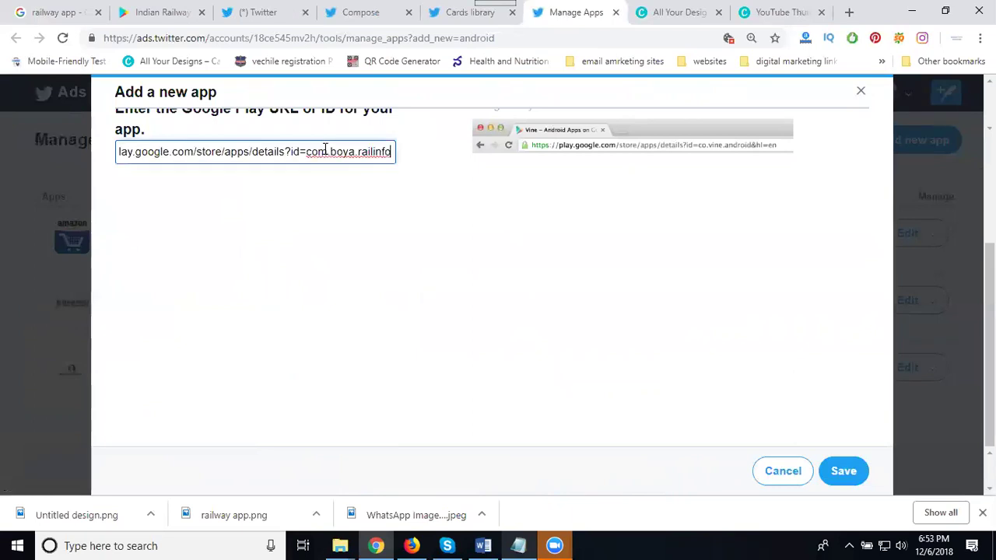
{"action": "left_click", "coordinate": [845, 473]}
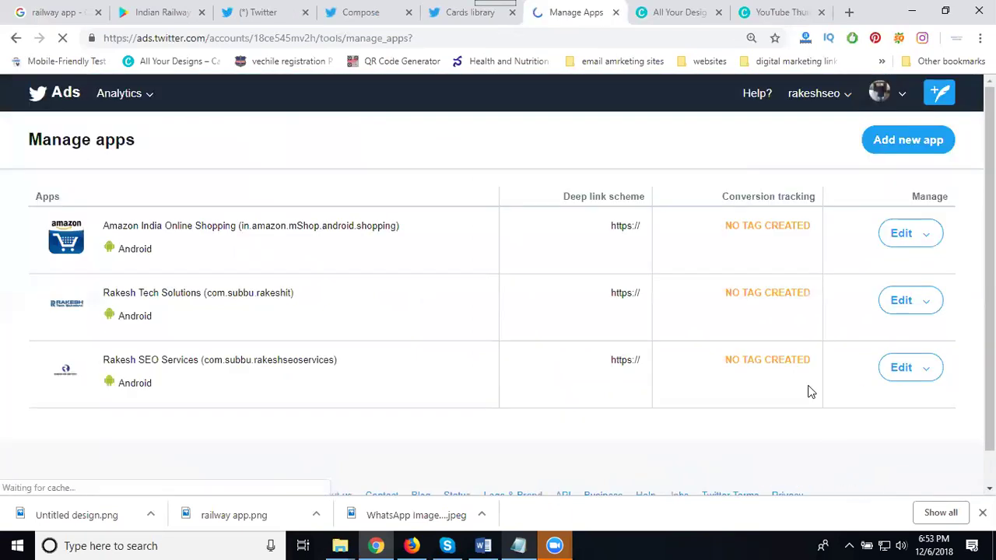
Open the Promote campaign setup for the Indian Railway - Train Info 2018 app, and close it again.
{"action": "scroll", "coordinate": [522, 349], "scroll_direction": "down", "scroll_amount": 2}
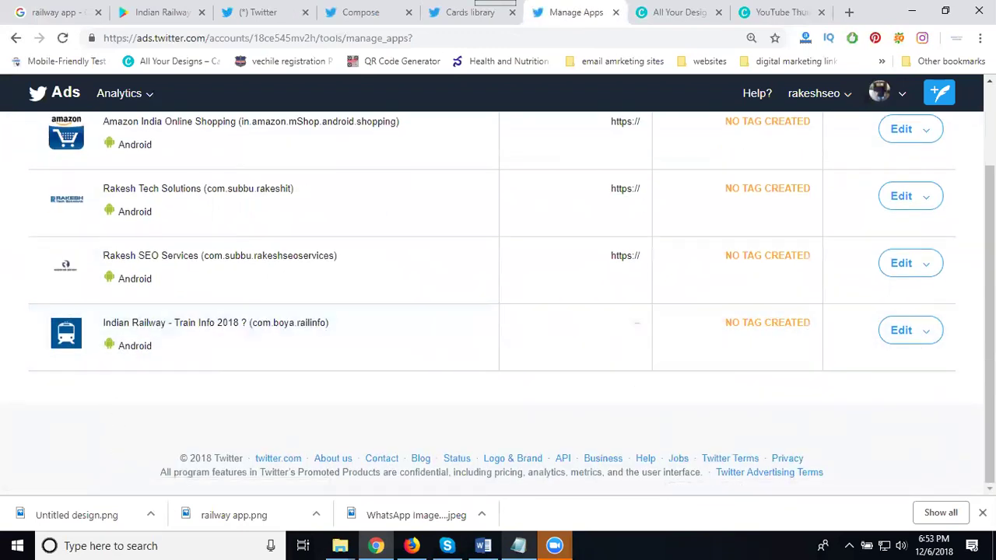
{"action": "left_click", "coordinate": [921, 333]}
{"action": "left_click", "coordinate": [894, 335]}
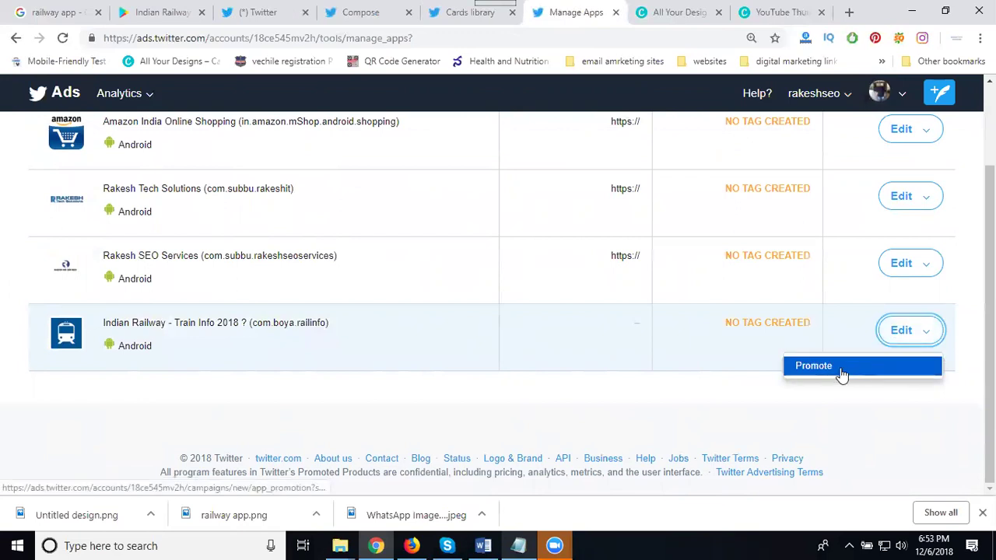
{"action": "left_click", "coordinate": [841, 368]}
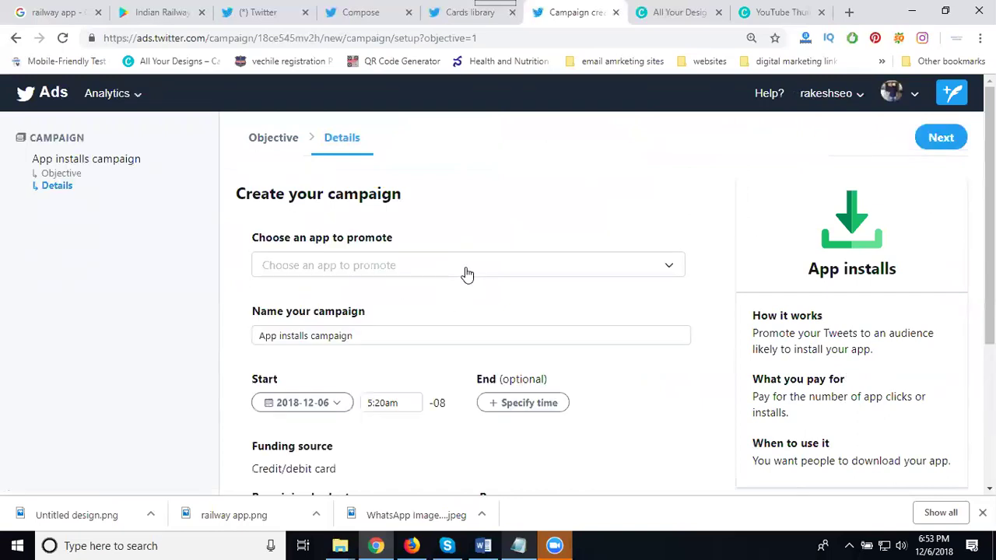
{"action": "left_click", "coordinate": [616, 13]}
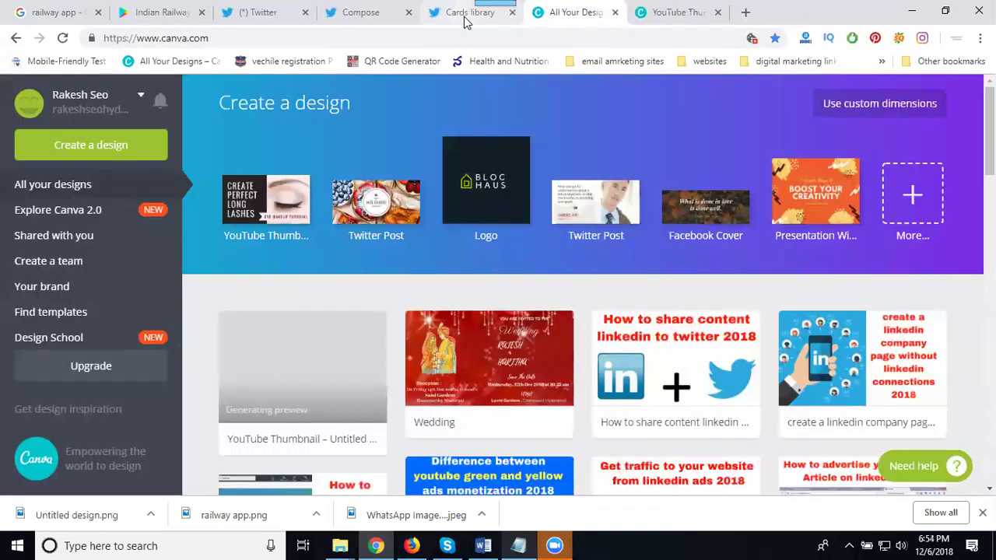
Return to the app card and look for the Indian Railway app among its Android app choices.
{"action": "left_click", "coordinate": [464, 17]}
{"action": "left_click", "coordinate": [617, 266]}
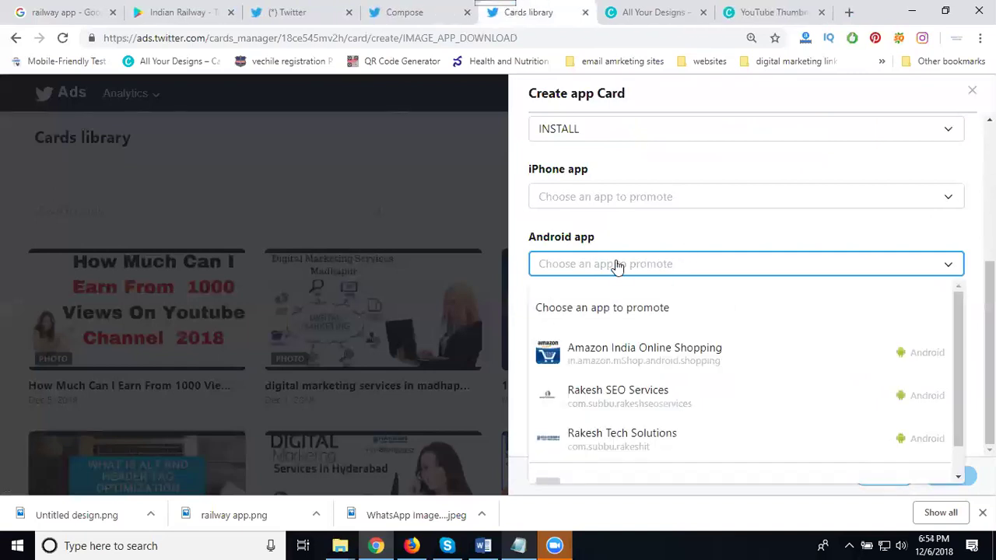
{"action": "scroll", "coordinate": [612, 327], "scroll_direction": "down", "scroll_amount": 1}
{"action": "scroll", "coordinate": [615, 364], "scroll_direction": "up", "scroll_amount": 1}
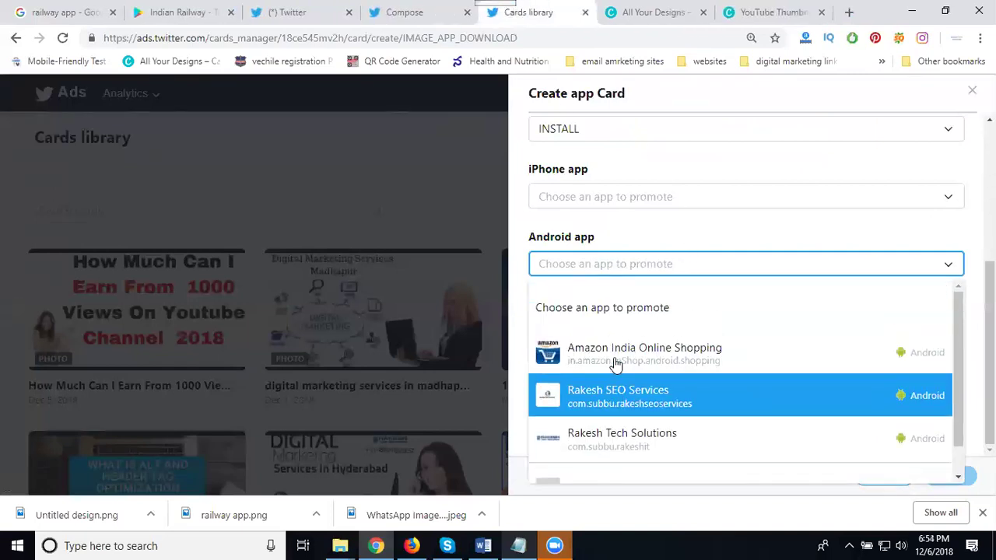
{"action": "left_click", "coordinate": [626, 307]}
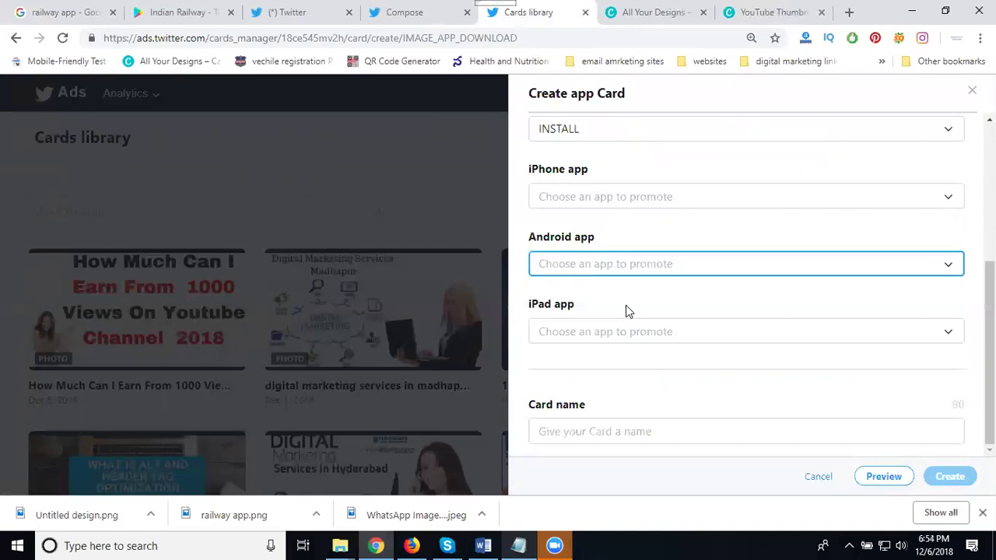
Open the new Android app form from the card, cancel it, and check the Manage apps list for the Indian Railway app.
{"action": "left_click", "coordinate": [636, 273]}
{"action": "scroll", "coordinate": [627, 366], "scroll_direction": "down", "scroll_amount": 1}
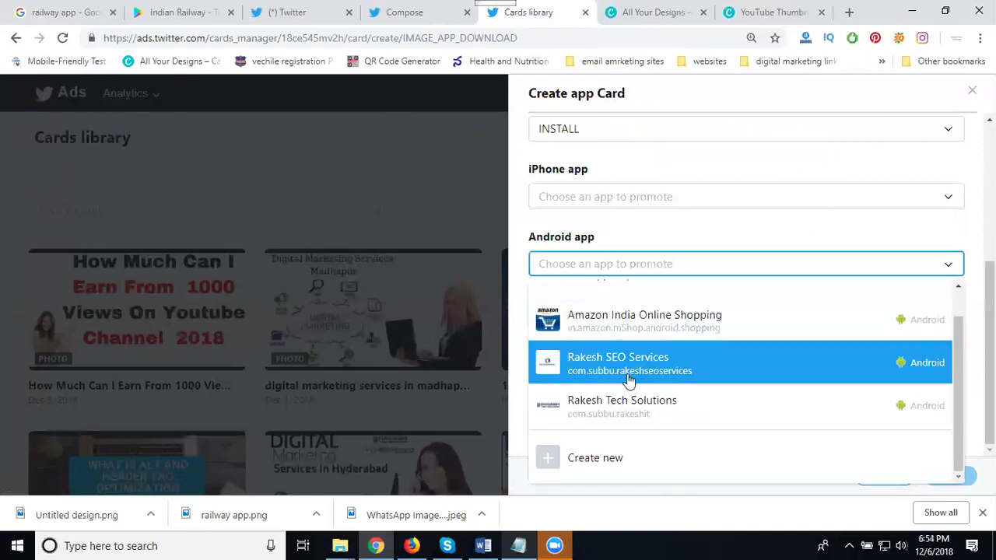
{"action": "left_click", "coordinate": [621, 449]}
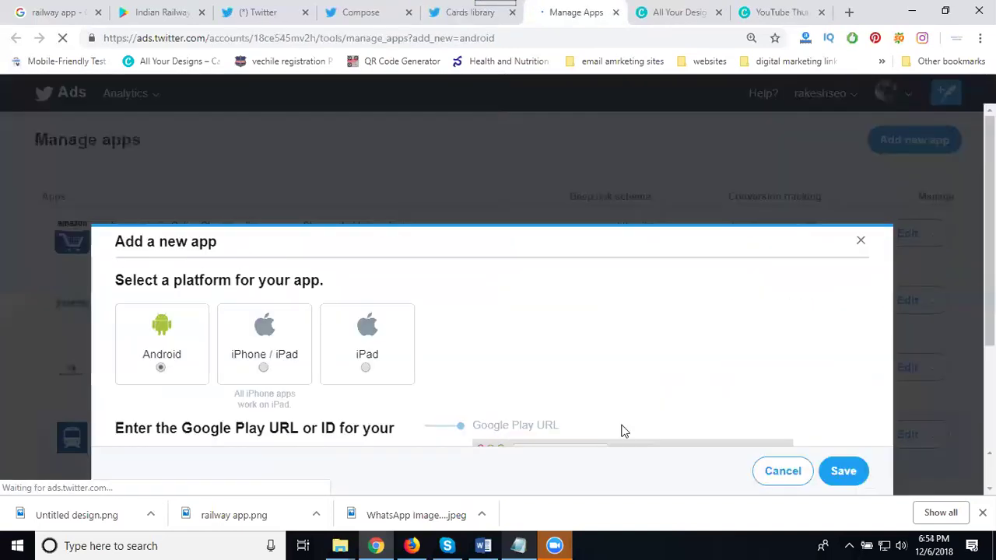
{"action": "left_click", "coordinate": [782, 478]}
{"action": "scroll", "coordinate": [512, 436], "scroll_direction": "down", "scroll_amount": 2}
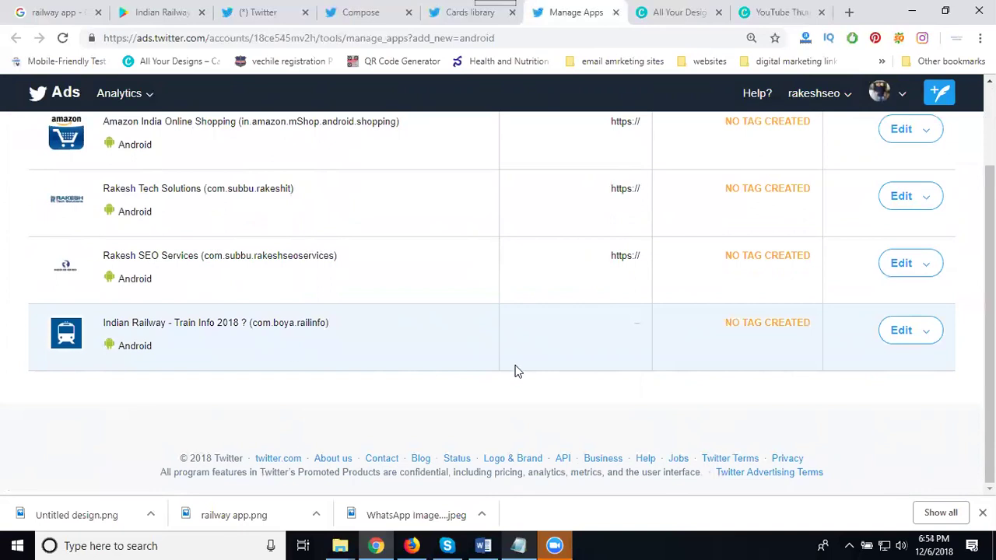
{"action": "scroll", "coordinate": [589, 380], "scroll_direction": "up", "scroll_amount": 2}
{"action": "scroll", "coordinate": [593, 383], "scroll_direction": "down", "scroll_amount": 1}
{"action": "scroll", "coordinate": [594, 382], "scroll_direction": "up", "scroll_amount": 1}
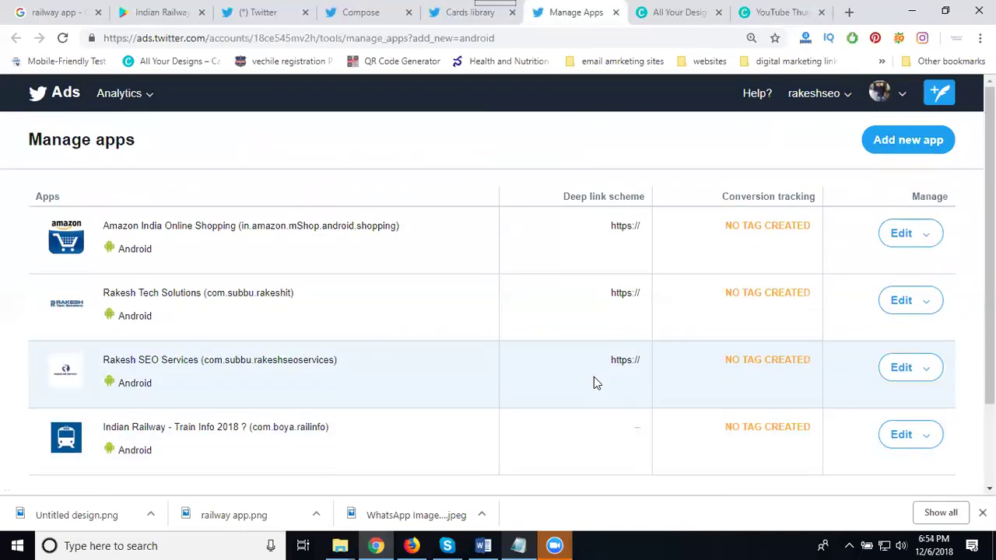
Reload the app card form and choose Indian Railway - Train Info 2018 as the Android app.
{"action": "left_click", "coordinate": [457, 17]}
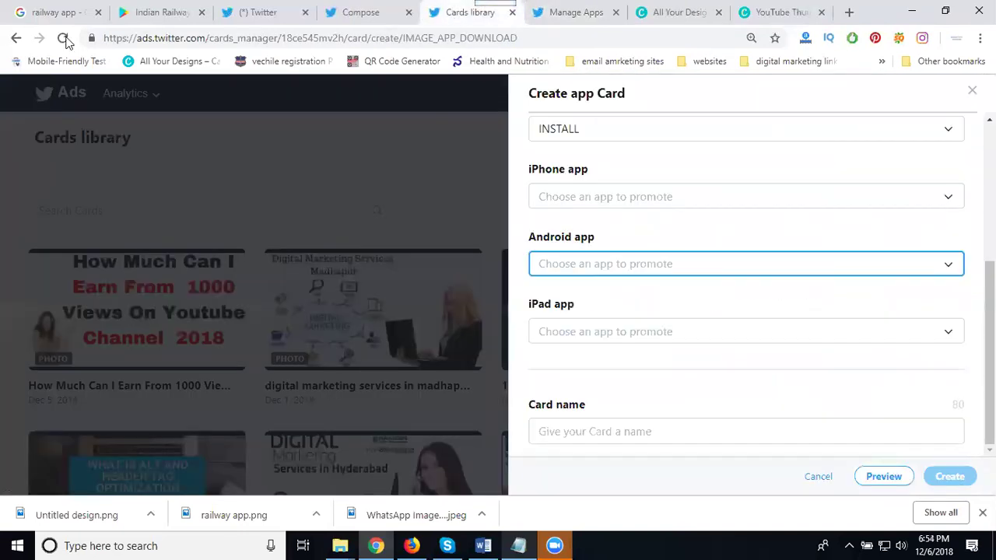
{"action": "left_click", "coordinate": [63, 37]}
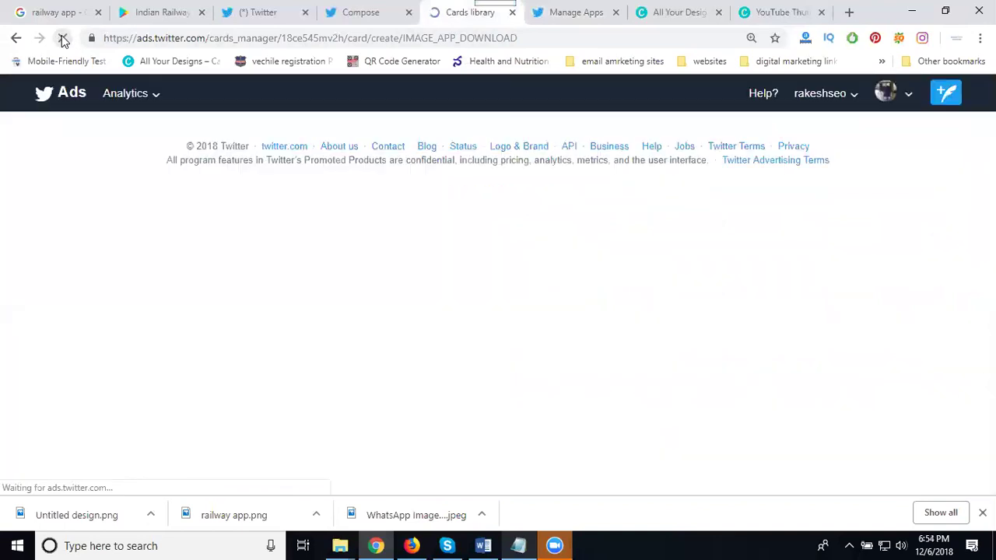
{"action": "left_click", "coordinate": [542, 17]}
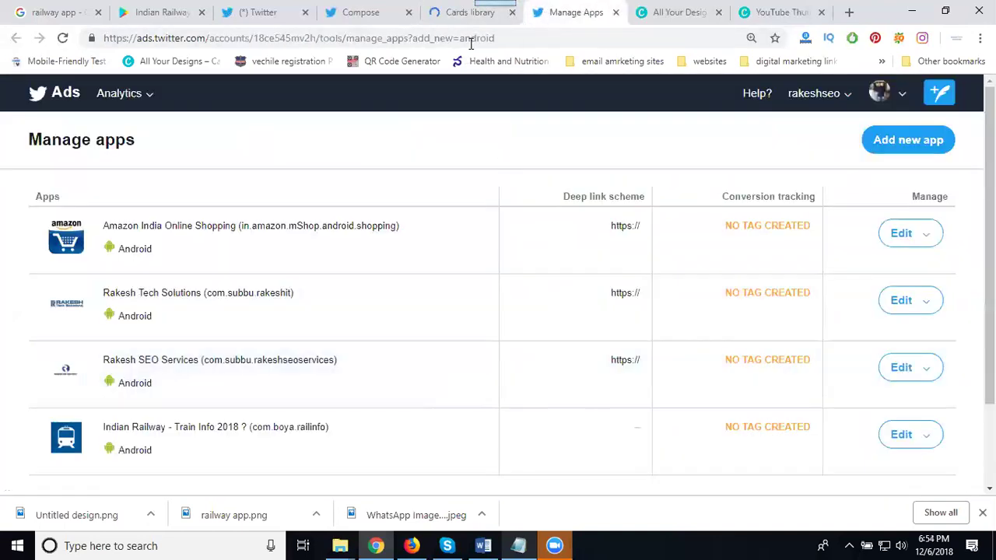
{"action": "left_click", "coordinate": [463, 12]}
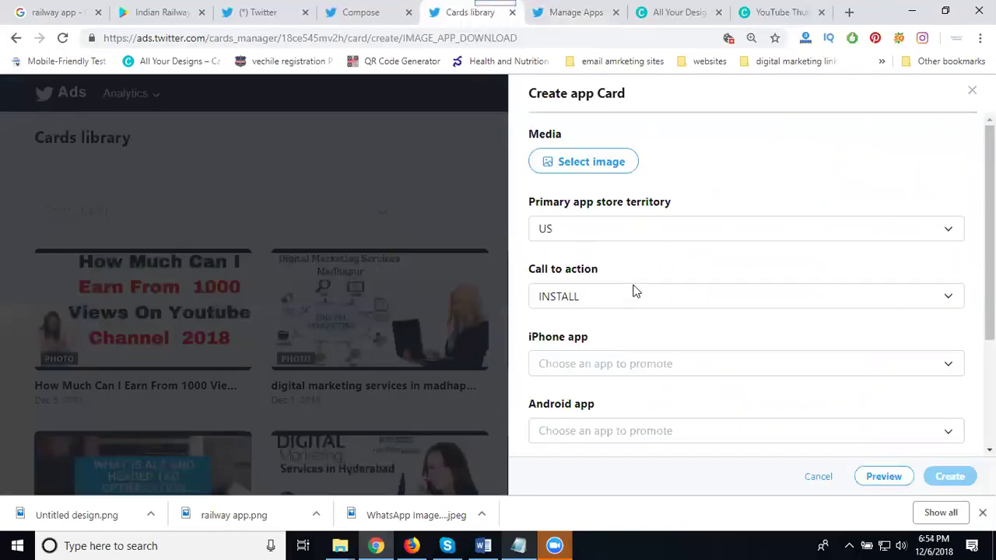
{"action": "left_click", "coordinate": [598, 420]}
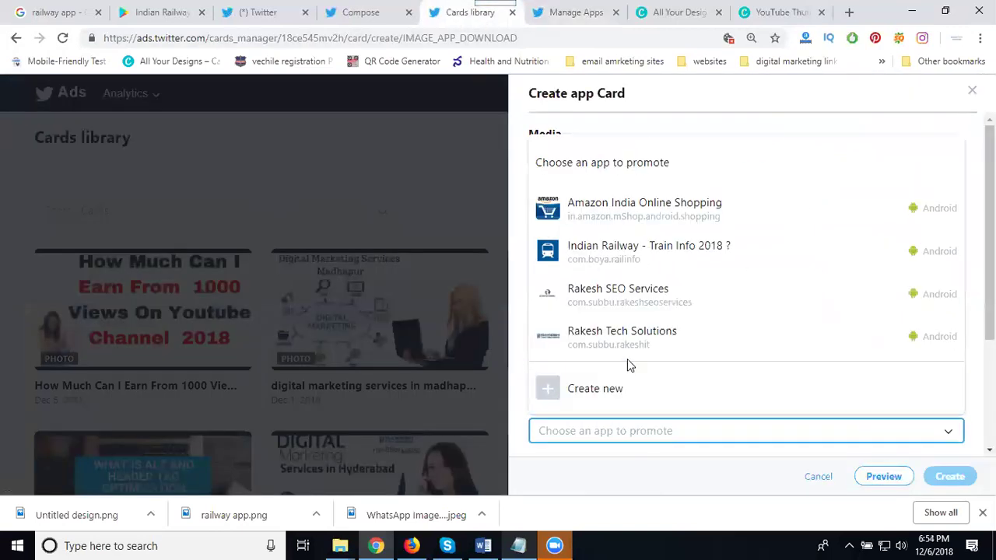
{"action": "left_click", "coordinate": [593, 249]}
Set the reloaded card's primary app store territory to India.
{"action": "left_click", "coordinate": [589, 231]}
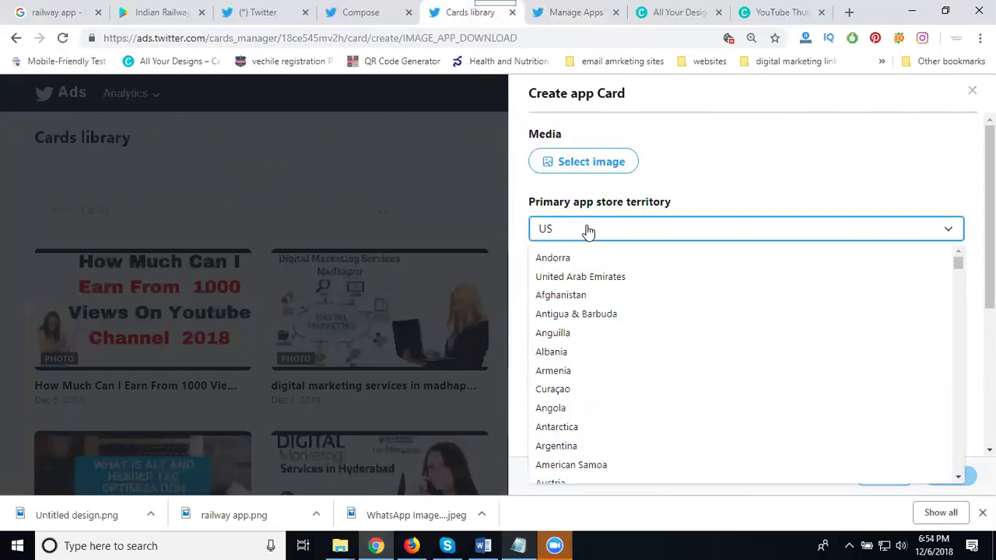
{"action": "scroll", "coordinate": [593, 322], "scroll_direction": "down", "scroll_amount": 10}
{"action": "scroll", "coordinate": [593, 322], "scroll_direction": "down", "scroll_amount": 12}
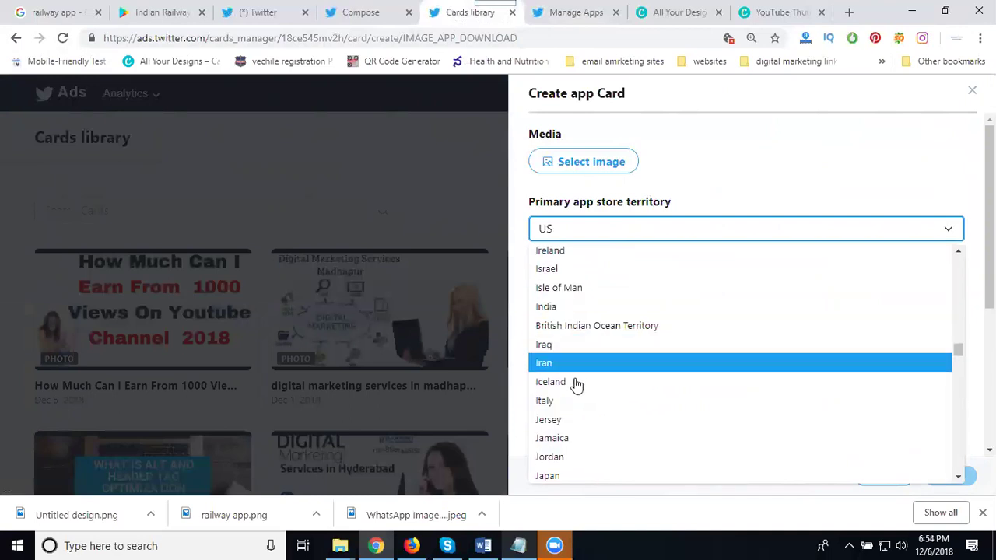
{"action": "left_click", "coordinate": [559, 311]}
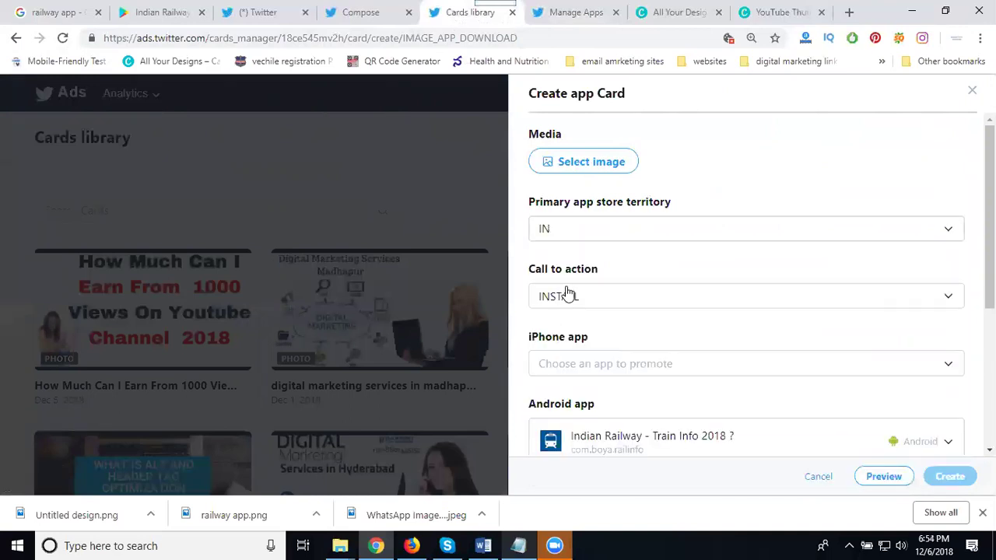
Add the "railway mobile app" image to the reloaded card, cropped to 1.91:1.
{"action": "left_click", "coordinate": [585, 162]}
{"action": "left_click", "coordinate": [611, 225]}
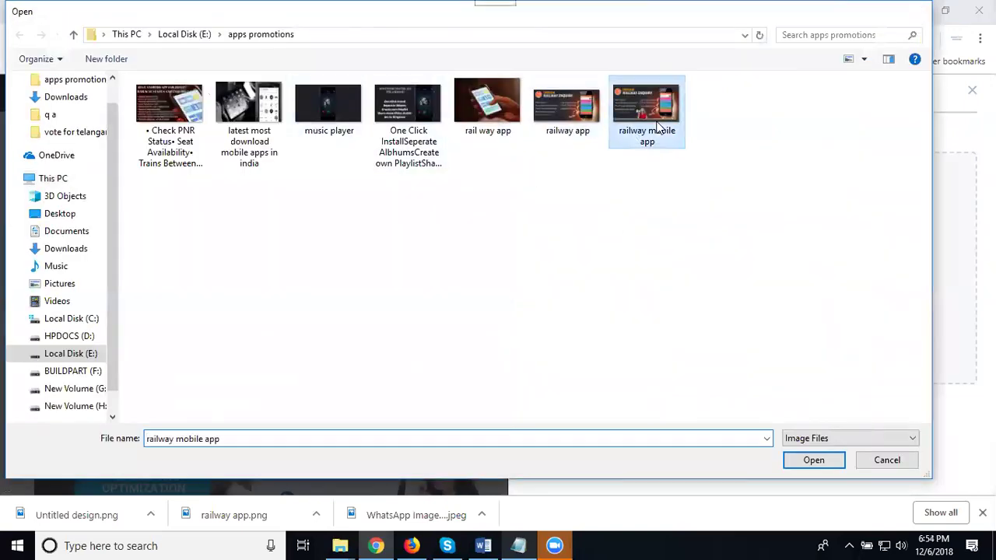
{"action": "double_click", "coordinate": [656, 127]}
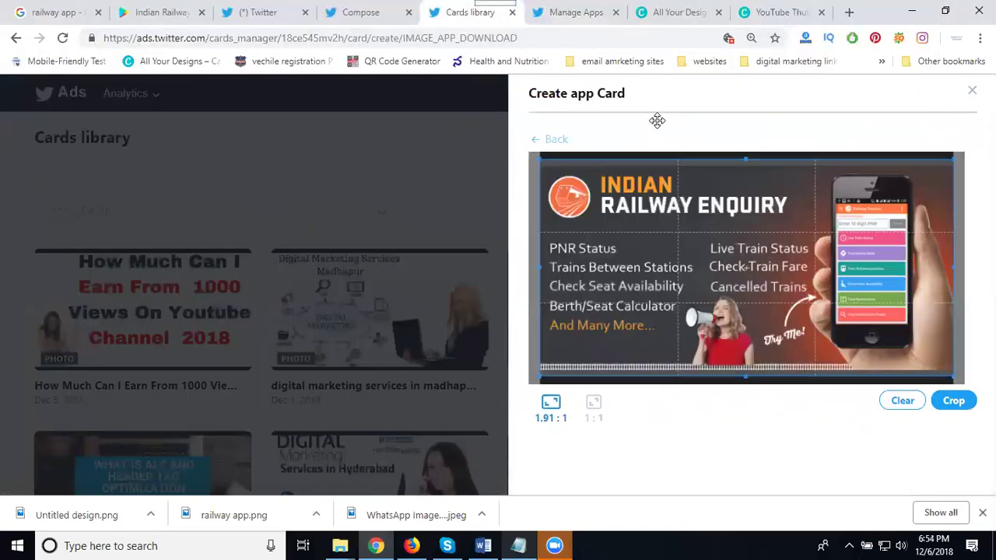
{"action": "left_click", "coordinate": [956, 399]}
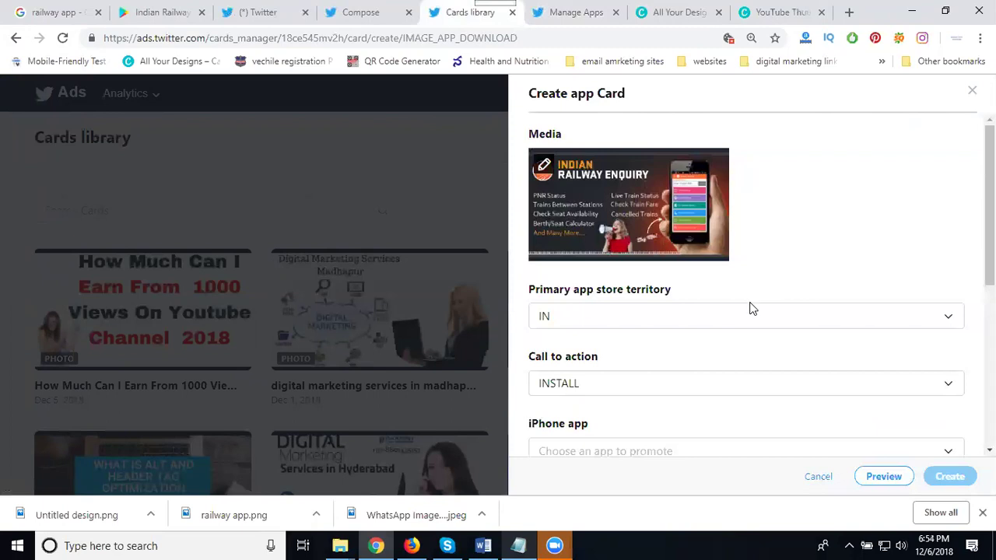
{"action": "scroll", "coordinate": [749, 311], "scroll_direction": "down", "scroll_amount": 4}
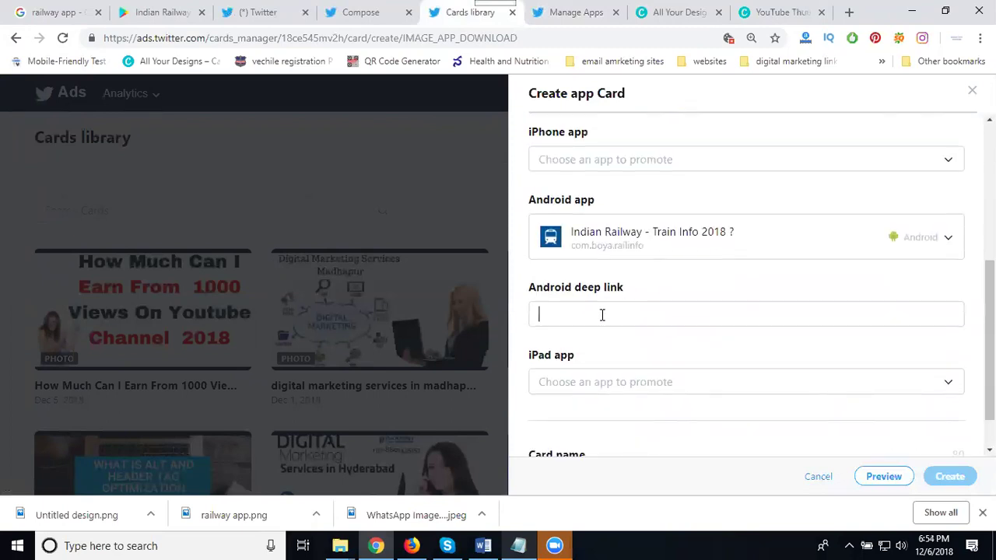
{"action": "left_click", "coordinate": [140, 13]}
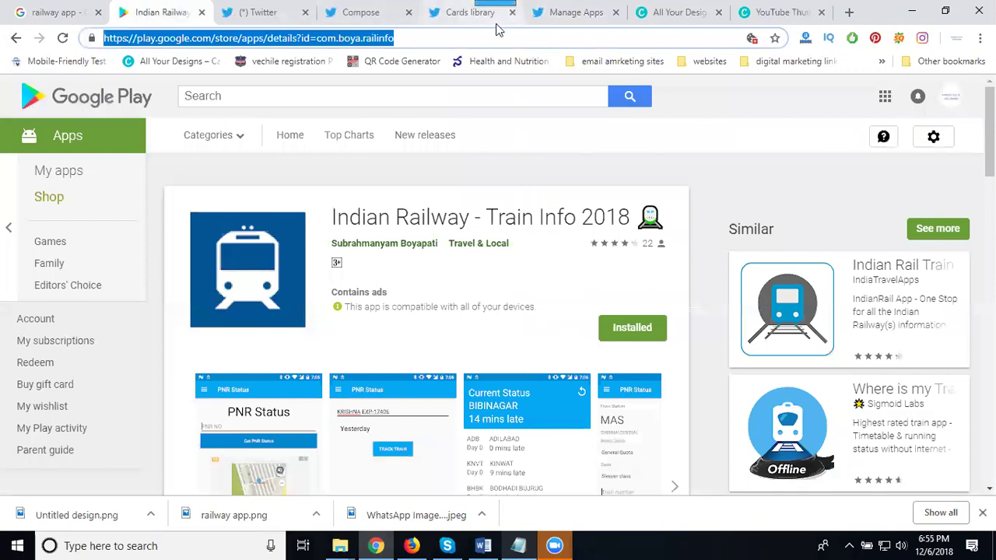
{"action": "left_click", "coordinate": [470, 12]}
{"action": "left_click", "coordinate": [600, 287]}
{"action": "type", "text": "https://play.google.com/store/apps/details?id=com.boya.railinfo"}
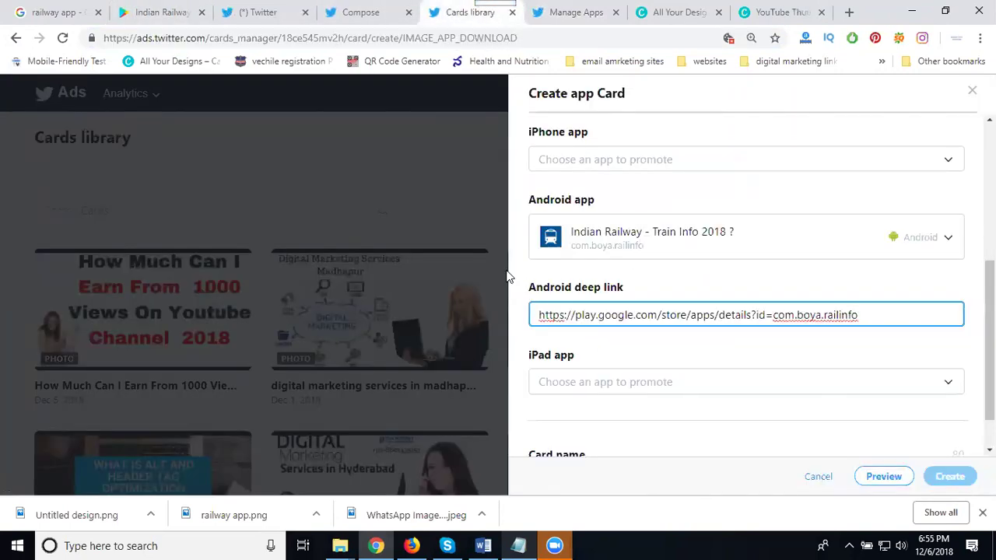
Name the app card "Indian Railway Mobile App For Live Status And Enquiry 2018", copying the title from the Notepad notes.
{"action": "scroll", "coordinate": [606, 301], "scroll_direction": "down", "scroll_amount": 1}
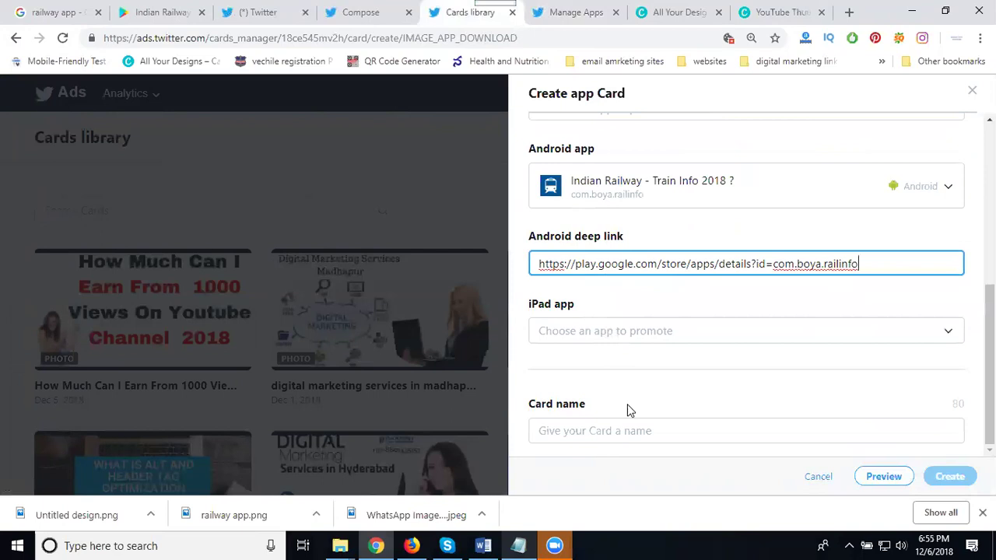
{"action": "left_click", "coordinate": [519, 546]}
{"action": "key", "text": "ctrl+c"}
{"action": "left_click", "coordinate": [519, 546]}
{"action": "left_click", "coordinate": [586, 435]}
{"action": "key", "text": "ctrl+v"}
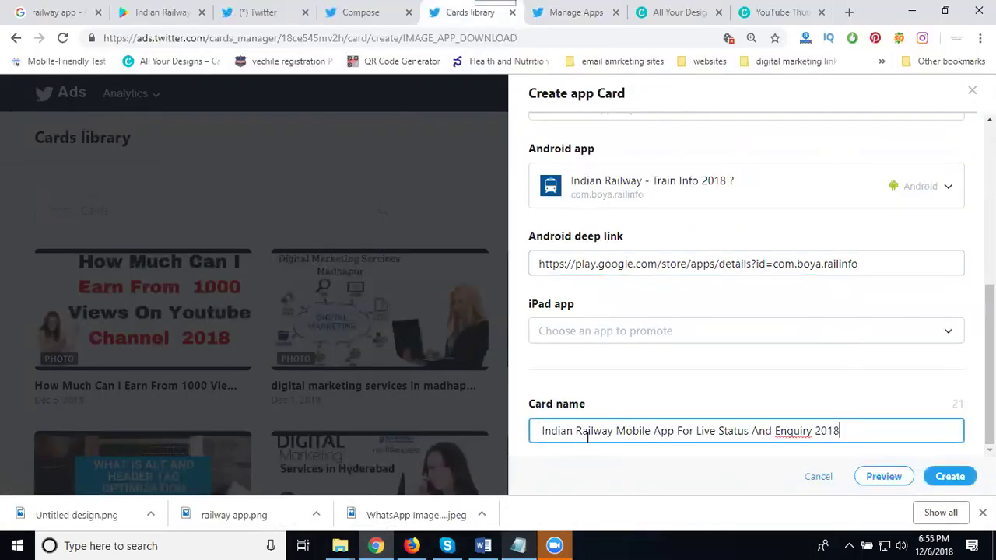
Review the app card's settings and try to create the card.
{"action": "scroll", "coordinate": [561, 336], "scroll_direction": "up", "scroll_amount": 3}
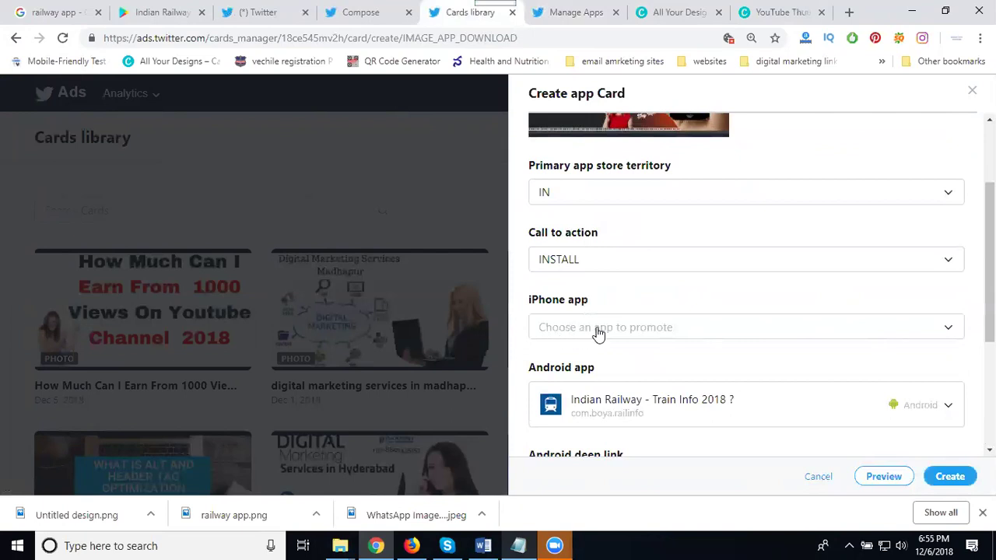
{"action": "scroll", "coordinate": [751, 356], "scroll_direction": "down", "scroll_amount": 3}
{"action": "left_click", "coordinate": [950, 475]}
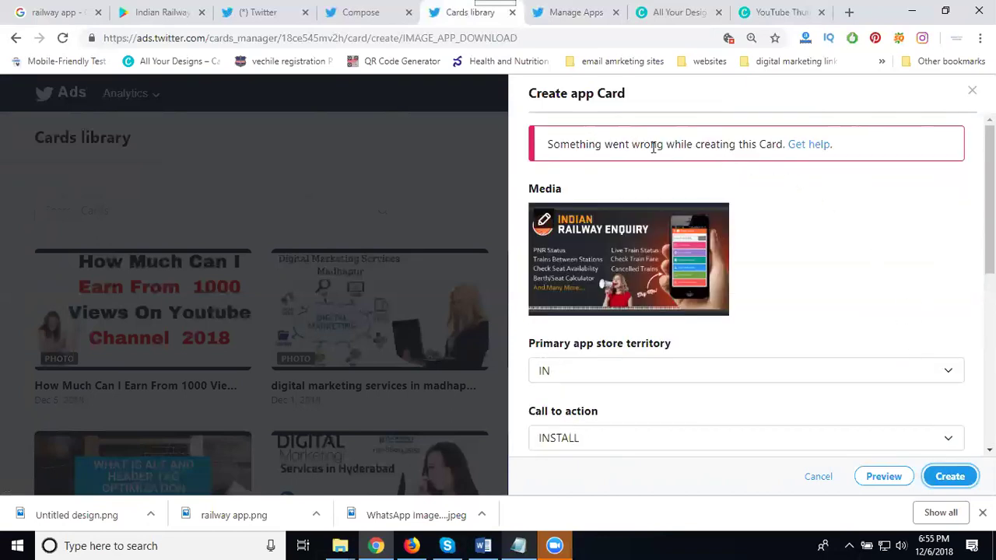
Revisit the card's Android deep link and submit the app card for creation again.
{"action": "scroll", "coordinate": [796, 244], "scroll_direction": "down", "scroll_amount": 5}
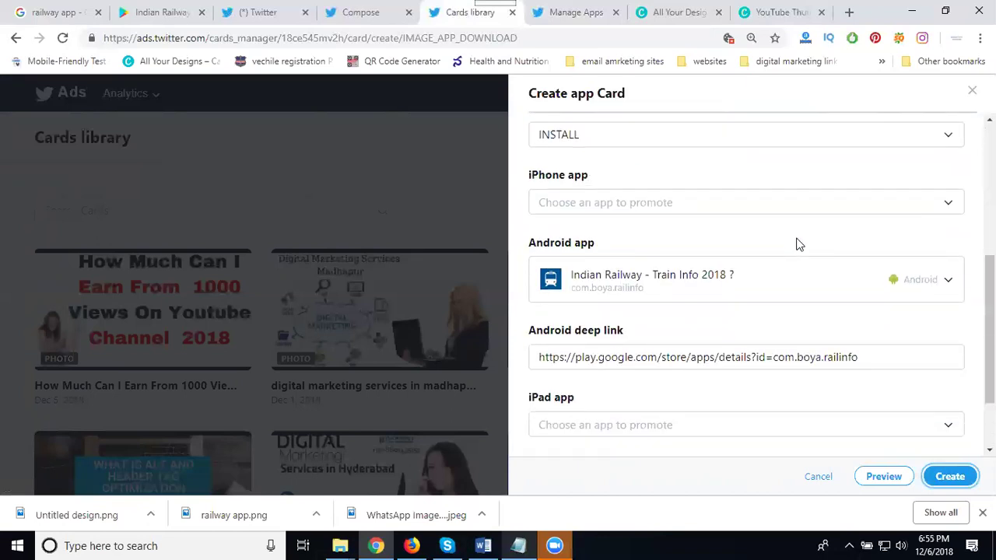
{"action": "triple_click", "coordinate": [678, 264]}
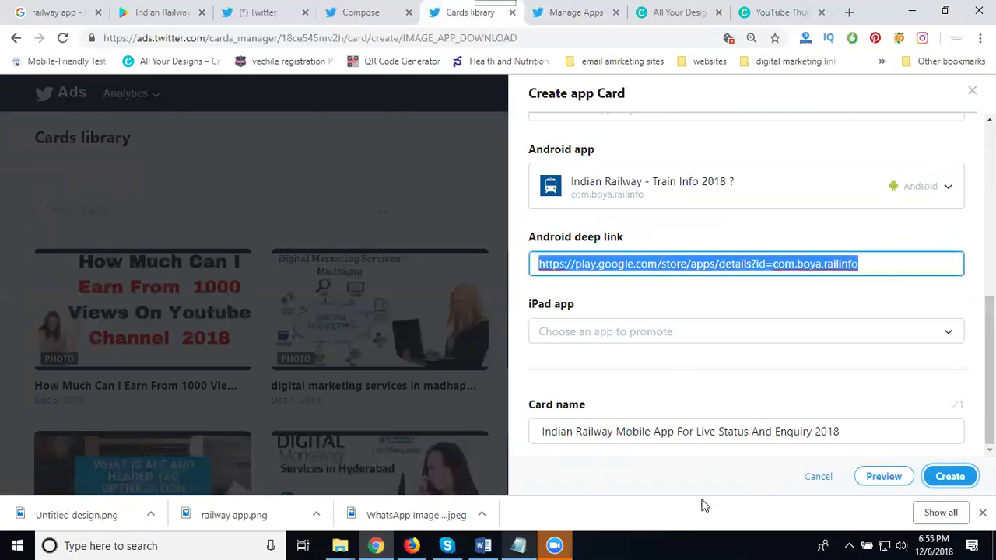
{"action": "left_click", "coordinate": [950, 477]}
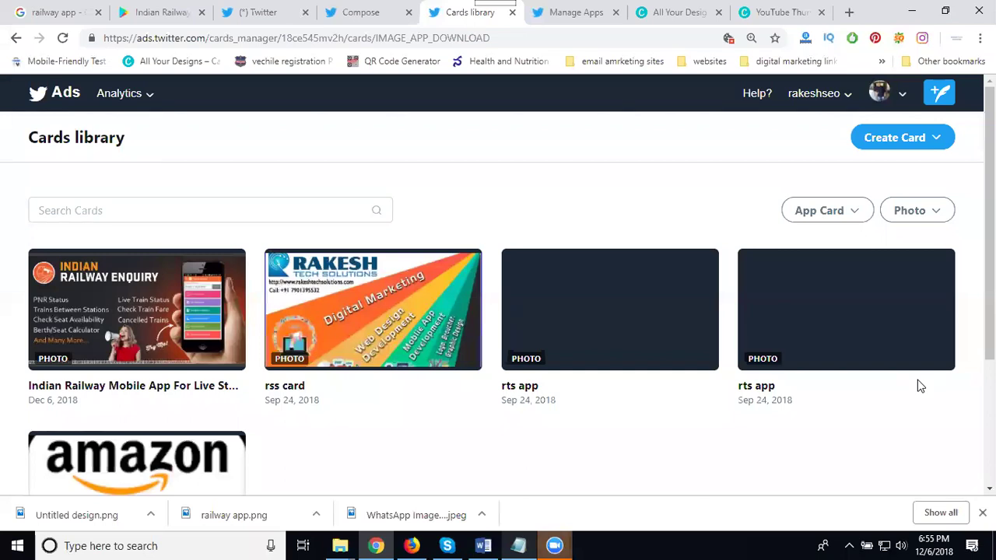
Compose a tweet from the new railway app card with the text "Indian Railway Mobile App For Live Status And Enquiry 2018".
{"action": "left_click", "coordinate": [113, 307]}
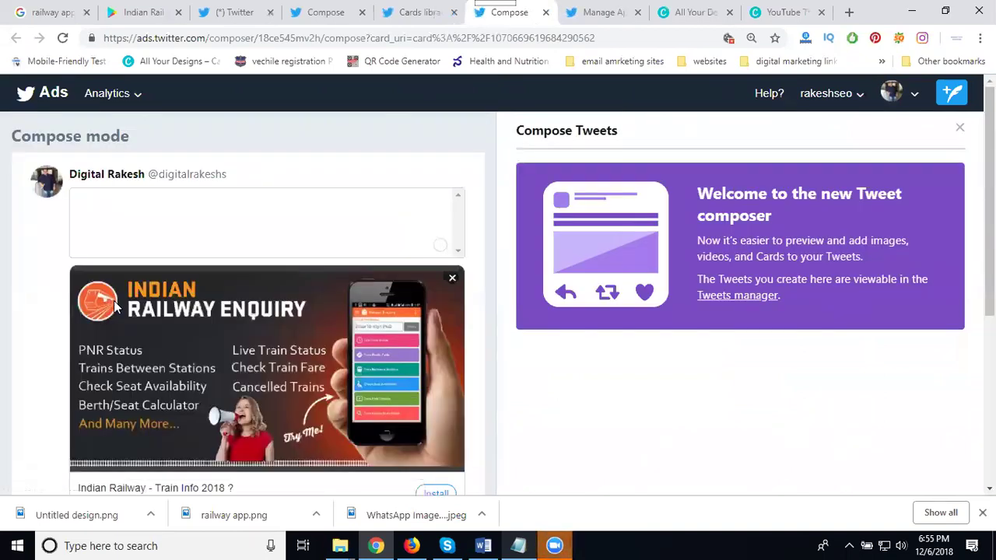
{"action": "left_click", "coordinate": [101, 210]}
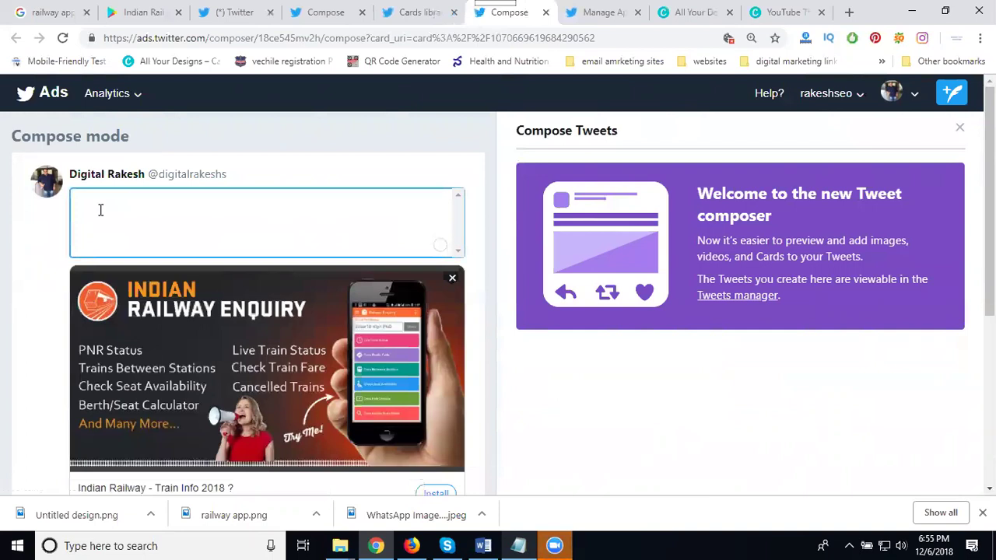
{"action": "key", "text": "ctrl+v"}
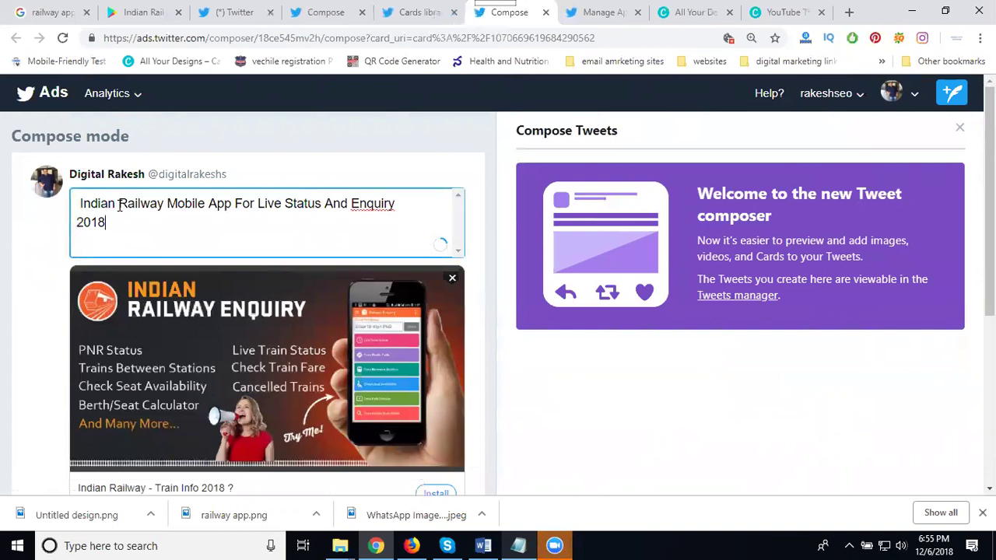
Turn the tweet's keywords into #Railway, #MobileApp, #Status and #Enquiry, and append #androidapp.
{"action": "left_click", "coordinate": [118, 203]}
{"action": "type", "text": "#"}
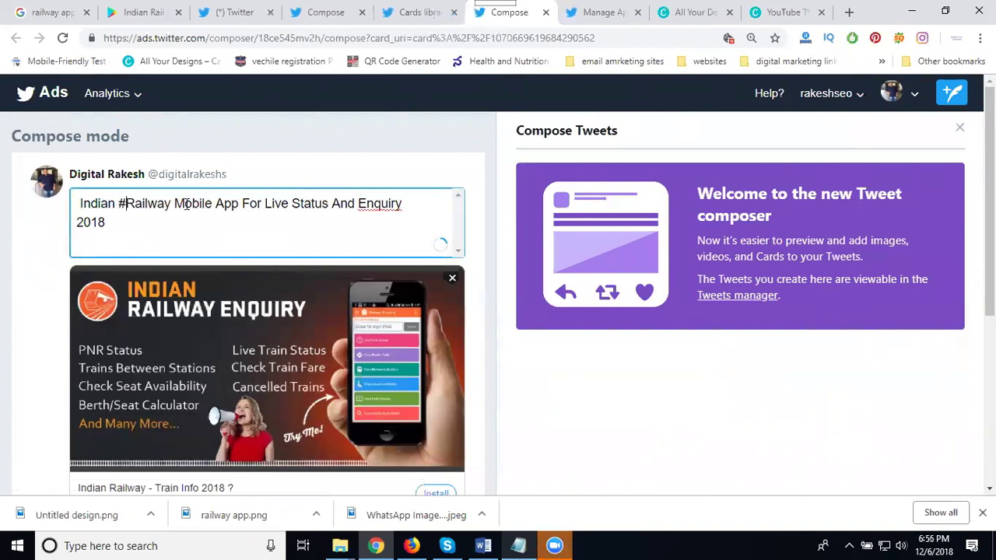
{"action": "left_click", "coordinate": [175, 204]}
{"action": "type", "text": "#"}
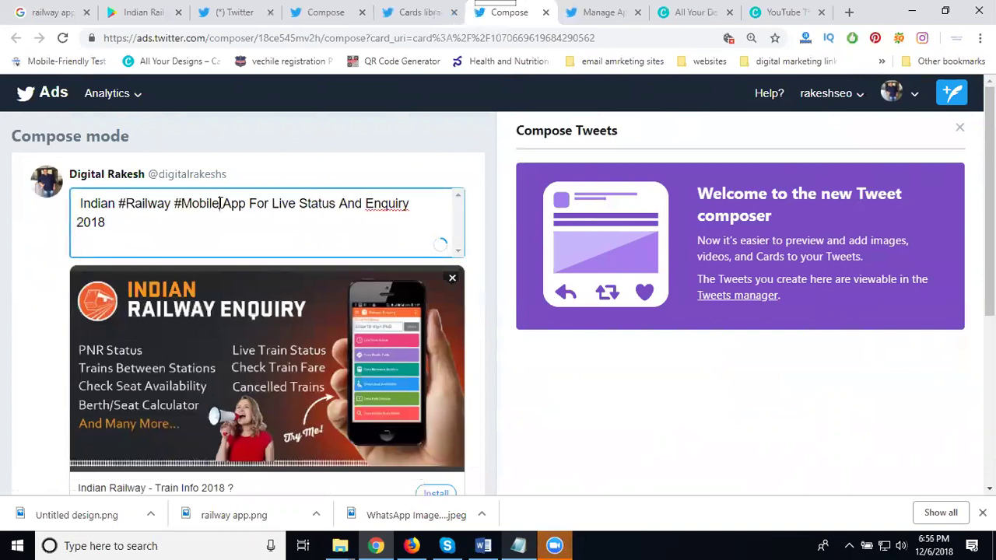
{"action": "left_click", "coordinate": [221, 203]}
{"action": "key", "text": "BackSpace"}
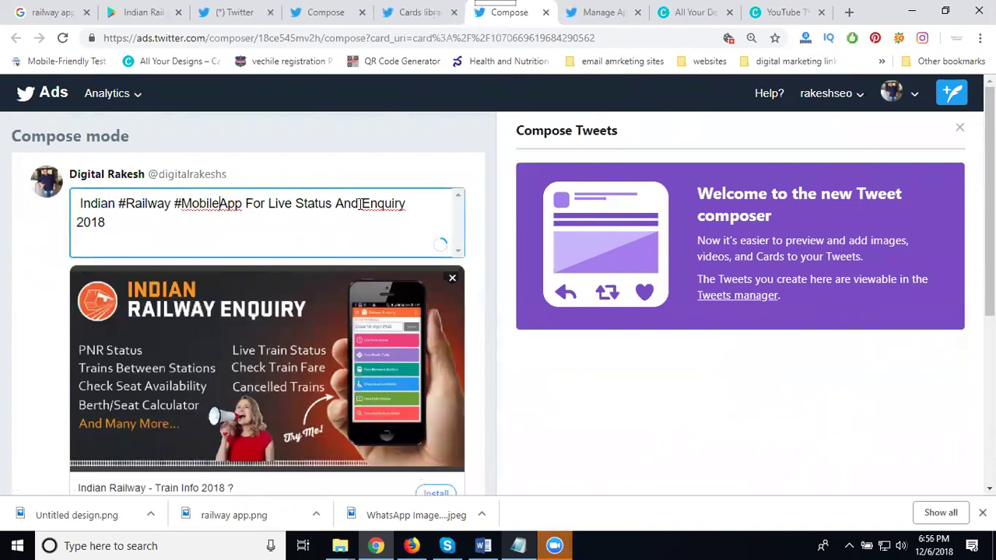
{"action": "left_click", "coordinate": [362, 203]}
{"action": "type", "text": "#"}
{"action": "left_click", "coordinate": [297, 203]}
{"action": "type", "text": "#"}
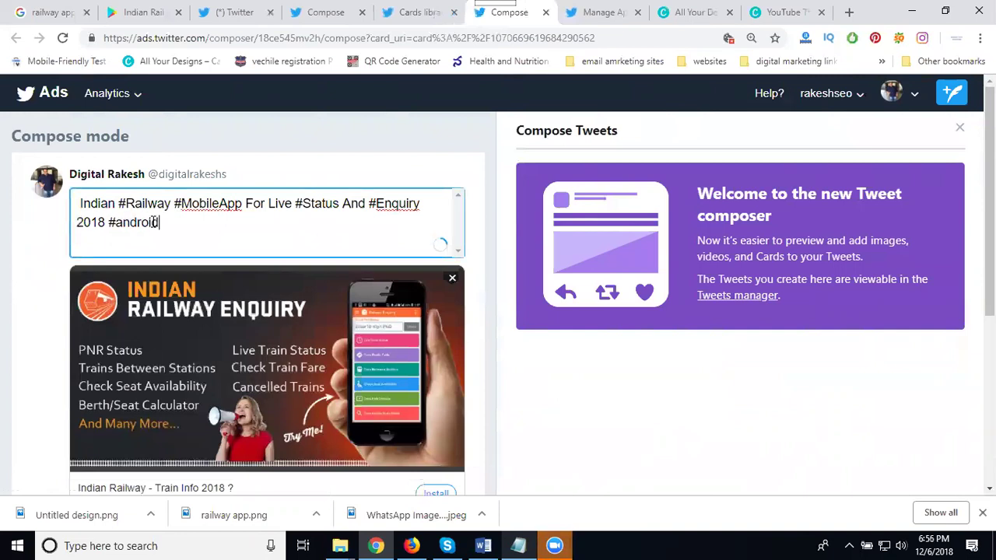
{"action": "left_click", "coordinate": [211, 221]}
Turn off Promoted-only for the app card tweet and send it.
{"action": "scroll", "coordinate": [326, 239], "scroll_direction": "down", "scroll_amount": 3}
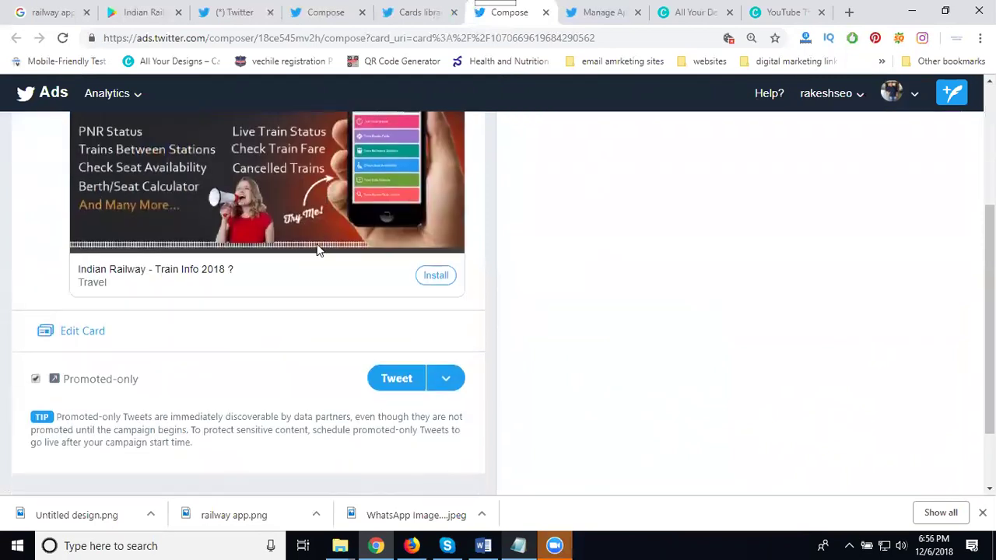
{"action": "left_click", "coordinate": [35, 380]}
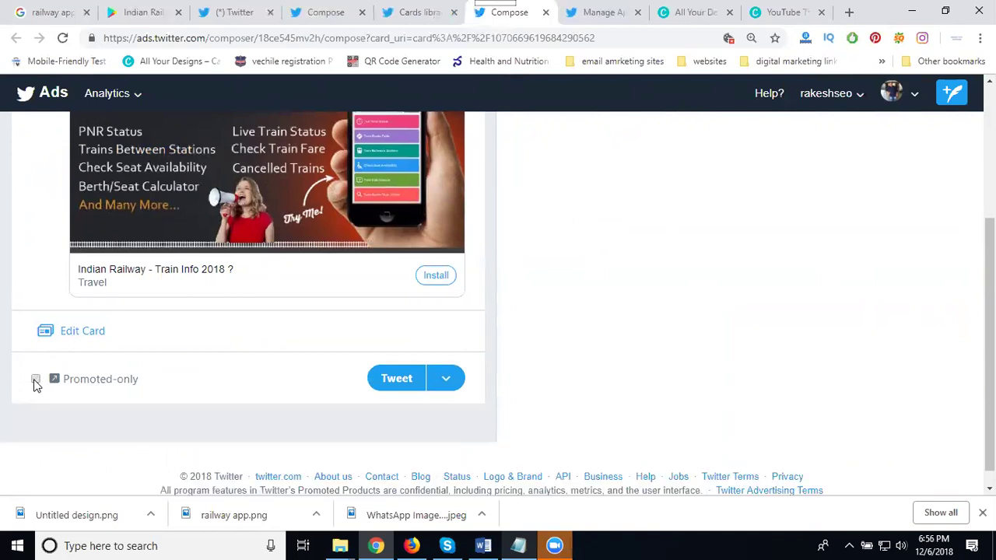
{"action": "left_click", "coordinate": [404, 379]}
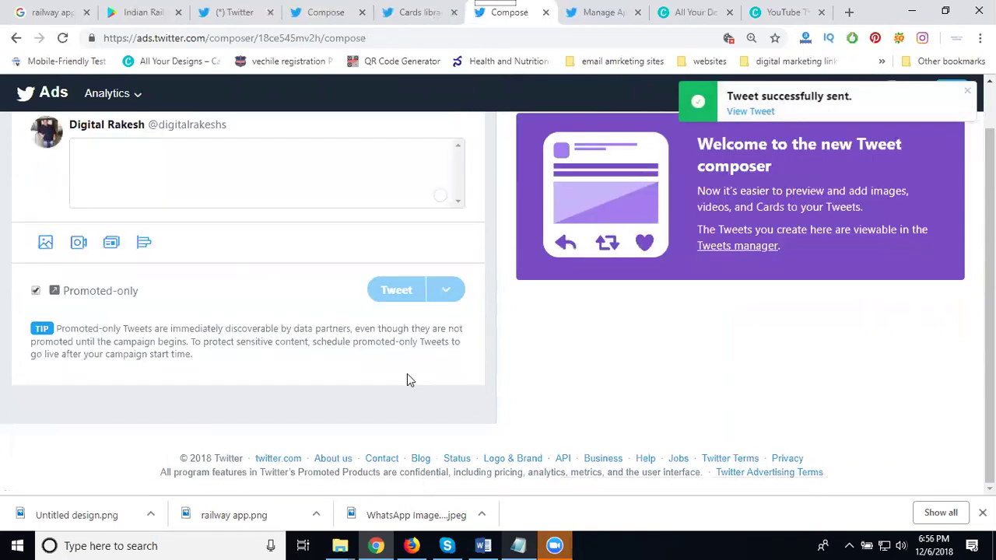
View the sent app card tweet on Twitter and close its detail view.
{"action": "left_click", "coordinate": [750, 113]}
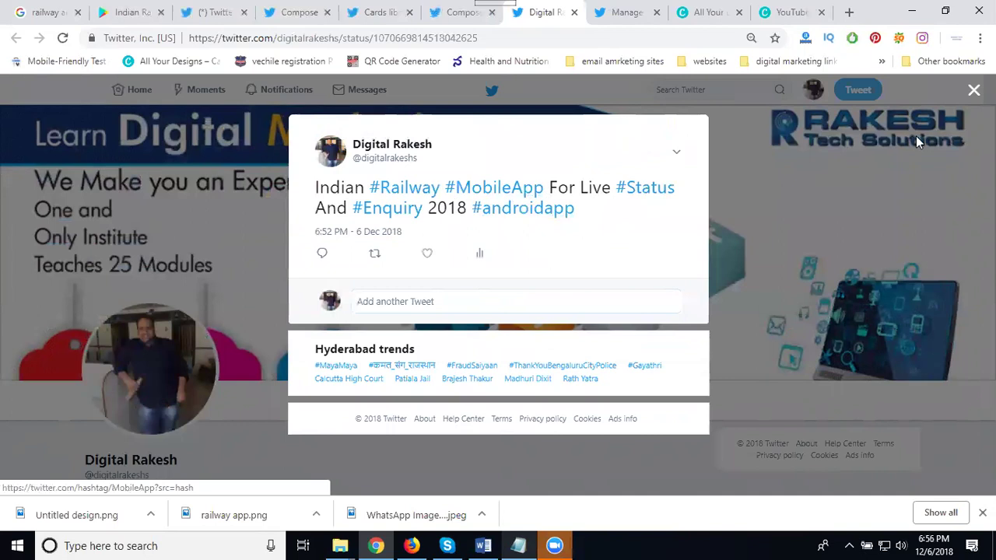
{"action": "key", "text": "Escape"}
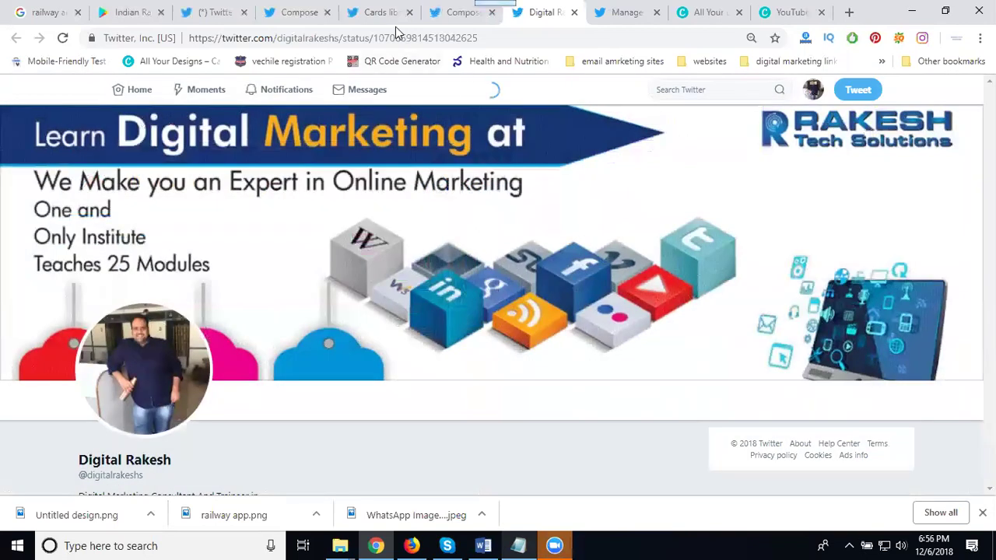
Start a website card in the Cards library and add the "railway mobile app" image, cropped to 1.91:1.
{"action": "left_click", "coordinate": [381, 17]}
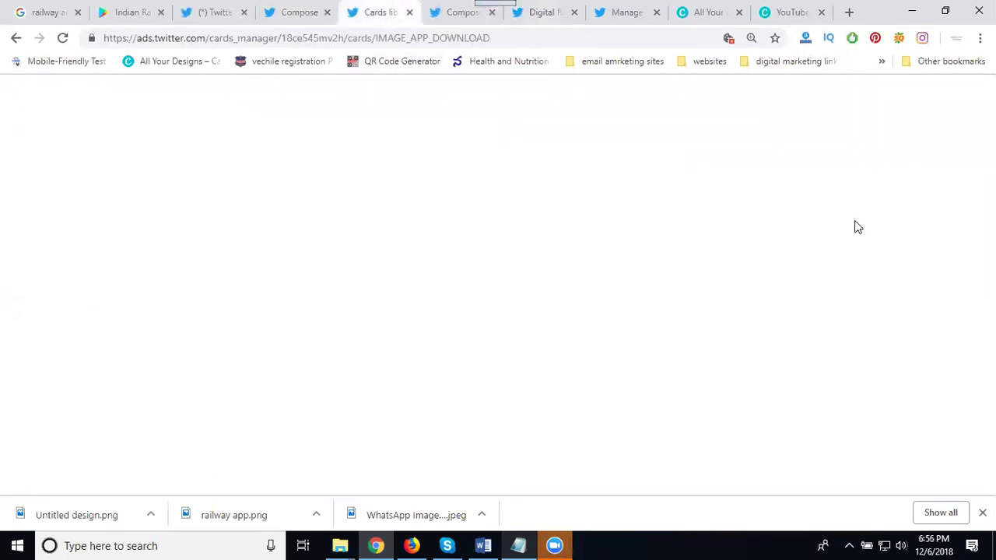
{"action": "left_click", "coordinate": [880, 146]}
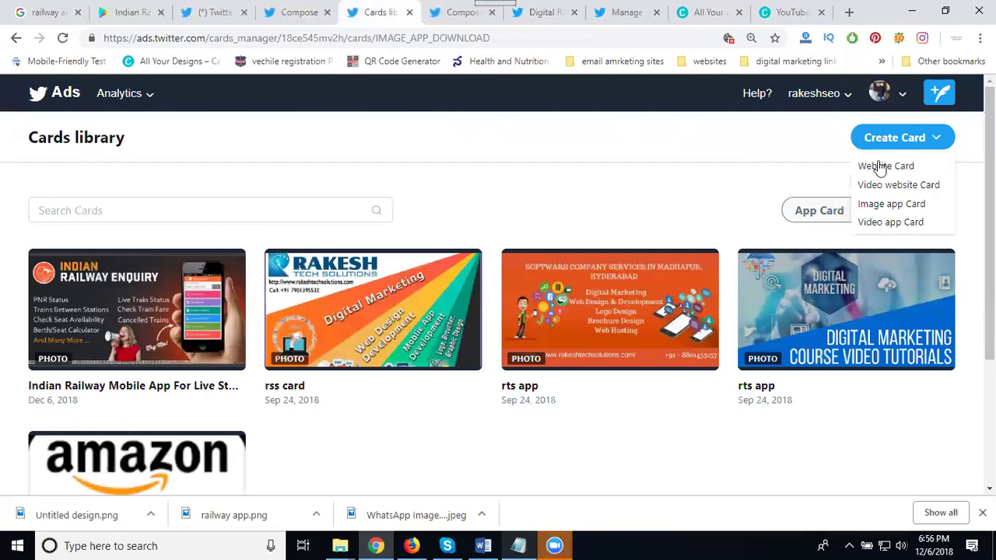
{"action": "left_click", "coordinate": [880, 167]}
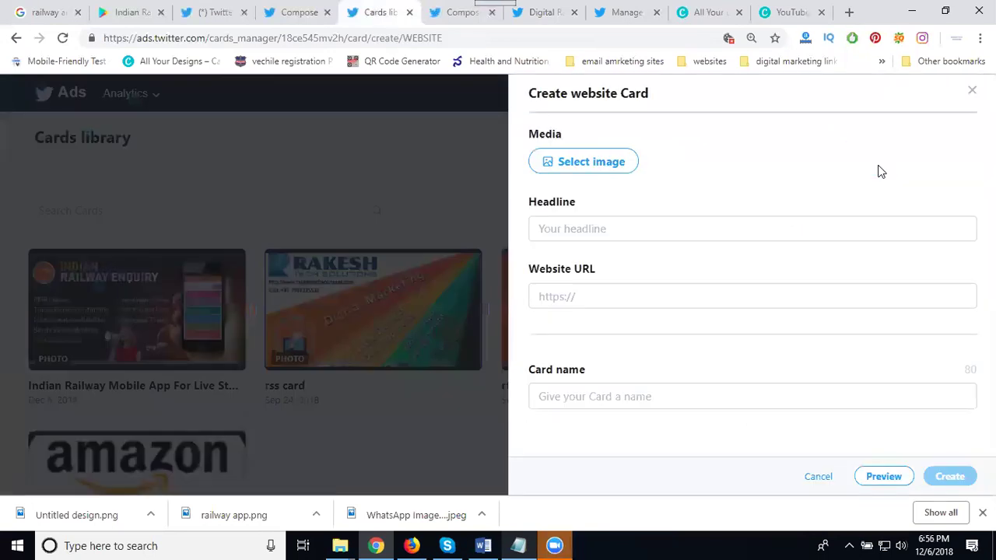
{"action": "left_click", "coordinate": [549, 161]}
{"action": "left_click", "coordinate": [780, 249]}
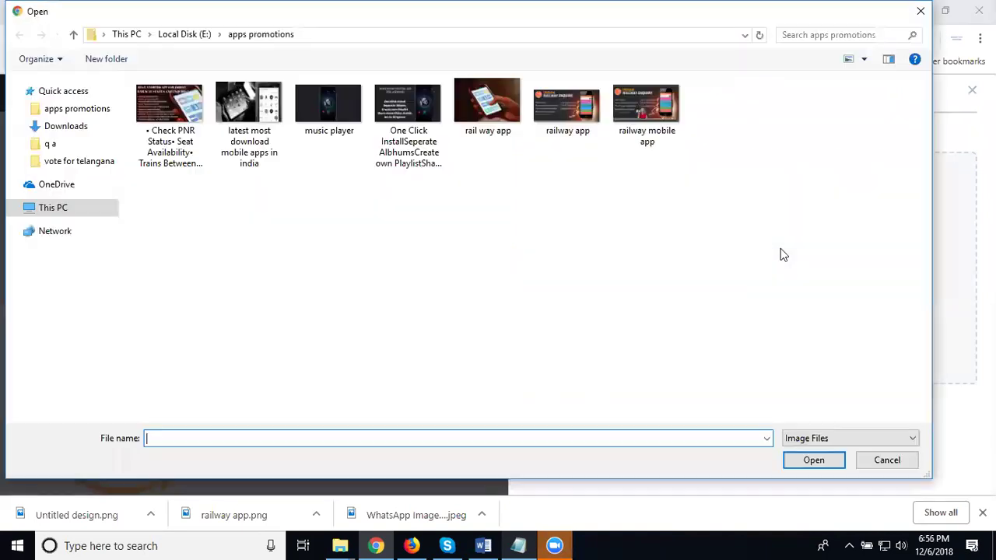
{"action": "double_click", "coordinate": [670, 113]}
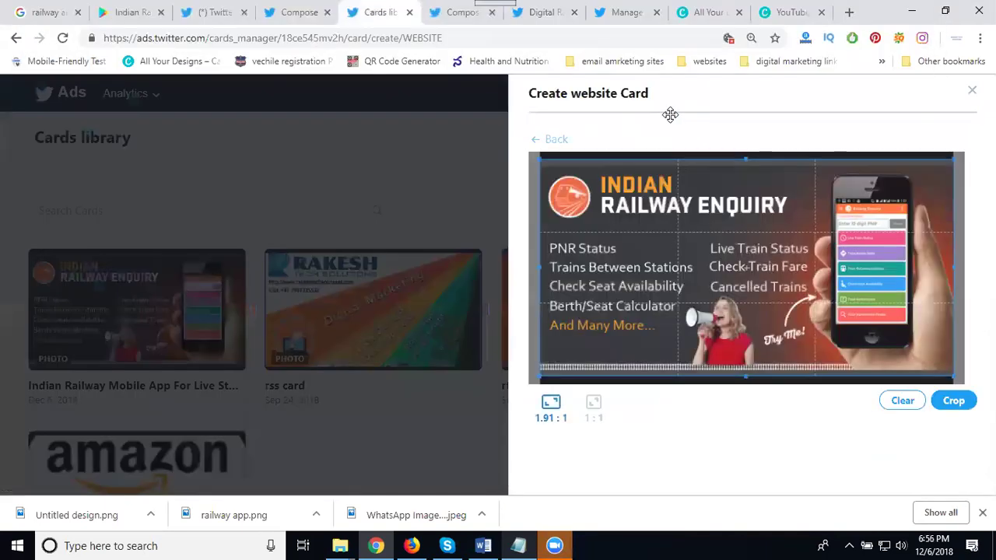
{"action": "left_click", "coordinate": [956, 400]}
{"action": "left_click", "coordinate": [125, 12]}
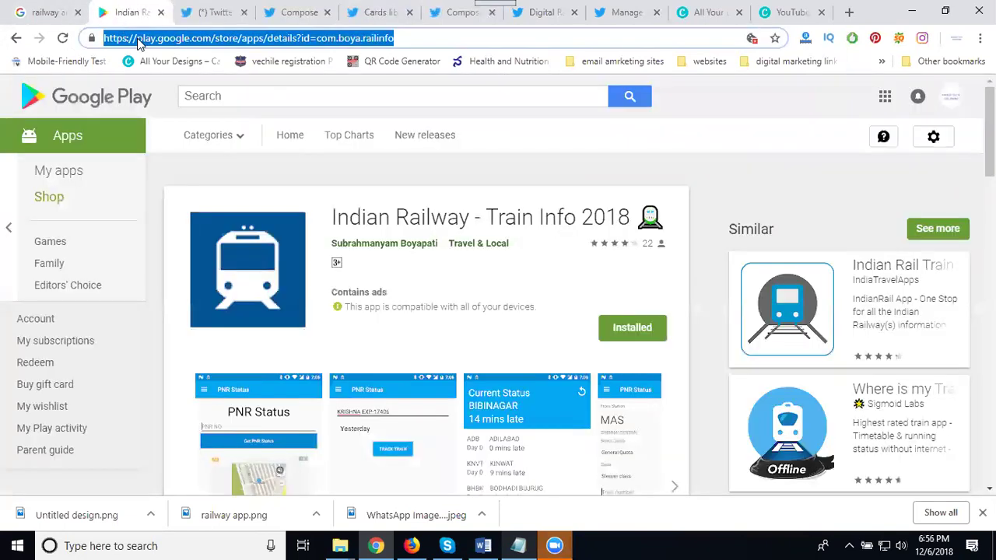
{"action": "left_click", "coordinate": [434, 14]}
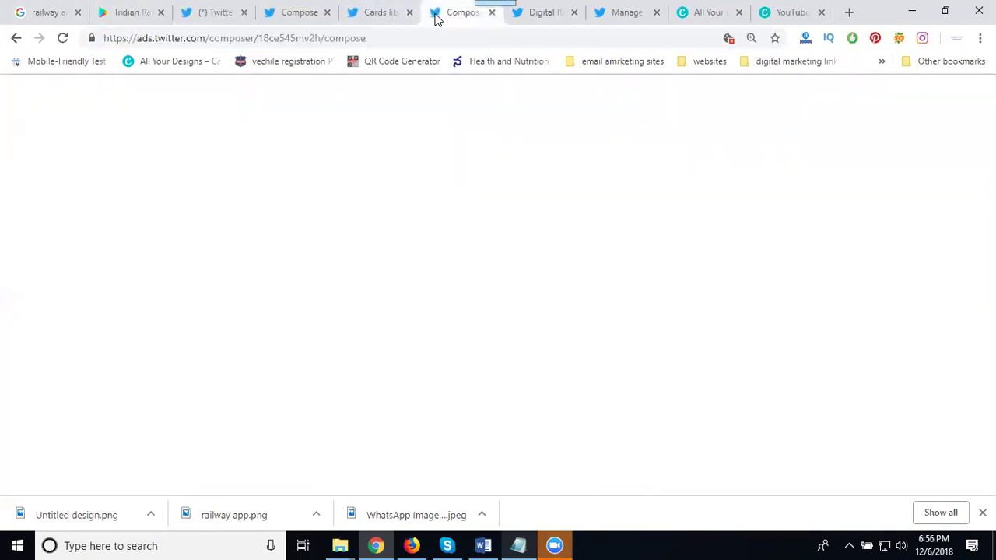
{"action": "left_click", "coordinate": [548, 12]}
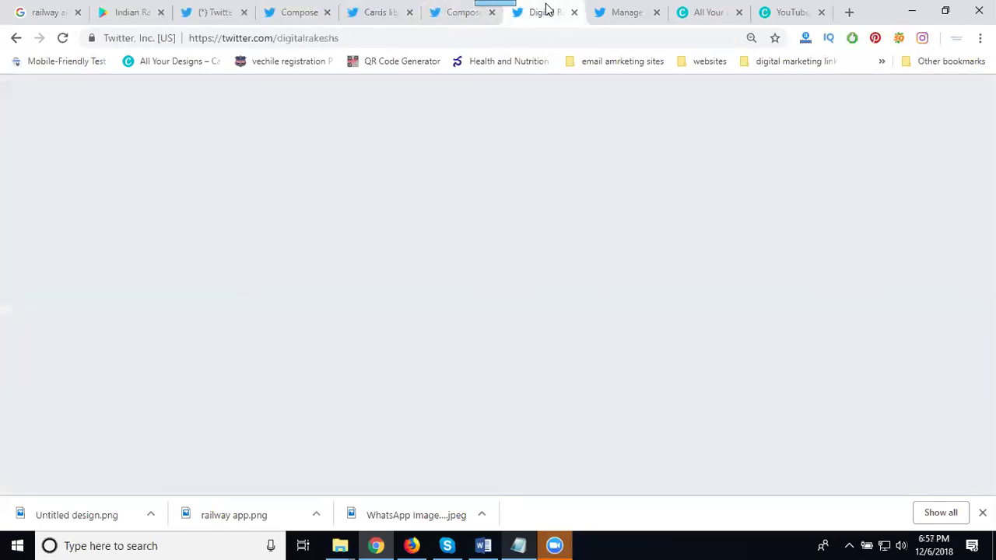
{"action": "left_click", "coordinate": [386, 11]}
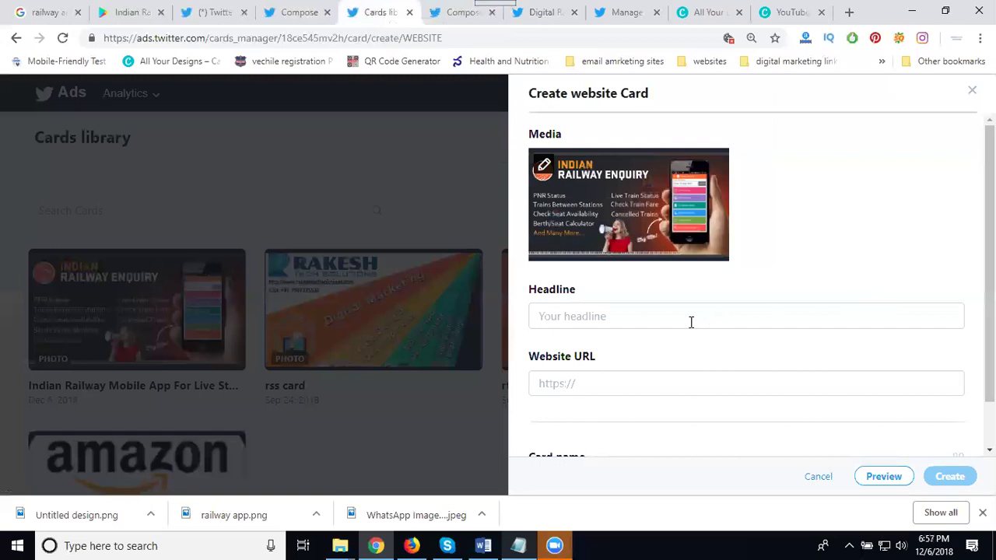
{"action": "left_click", "coordinate": [645, 391]}
{"action": "type", "text": "https://play.google.com/store/apps/details?id=com.boya.railinfo"}
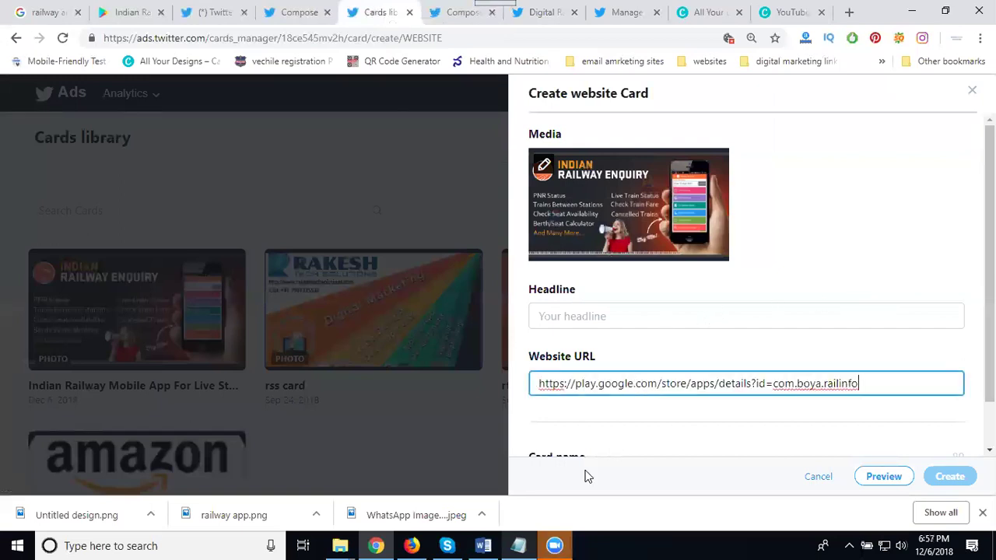
Set the website card's headline to "Indian Railway Mobile App For Live Status And Enquiry 2018".
{"action": "key", "text": "alt+Tab"}
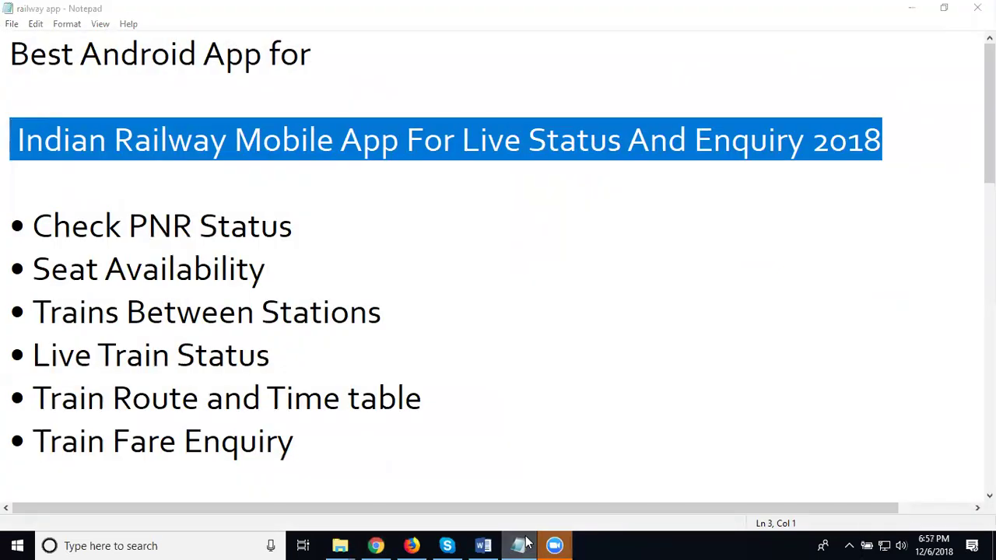
{"action": "key", "text": "alt+Tab"}
{"action": "left_click", "coordinate": [595, 323]}
{"action": "type", "text": "Indian Railway Mobile App For Live Status And Enquiry 2018"}
Name the website card "Indian Railway Mobile App For Live Status And Enquiry 2018" and create it.
{"action": "scroll", "coordinate": [595, 313], "scroll_direction": "down", "scroll_amount": 1}
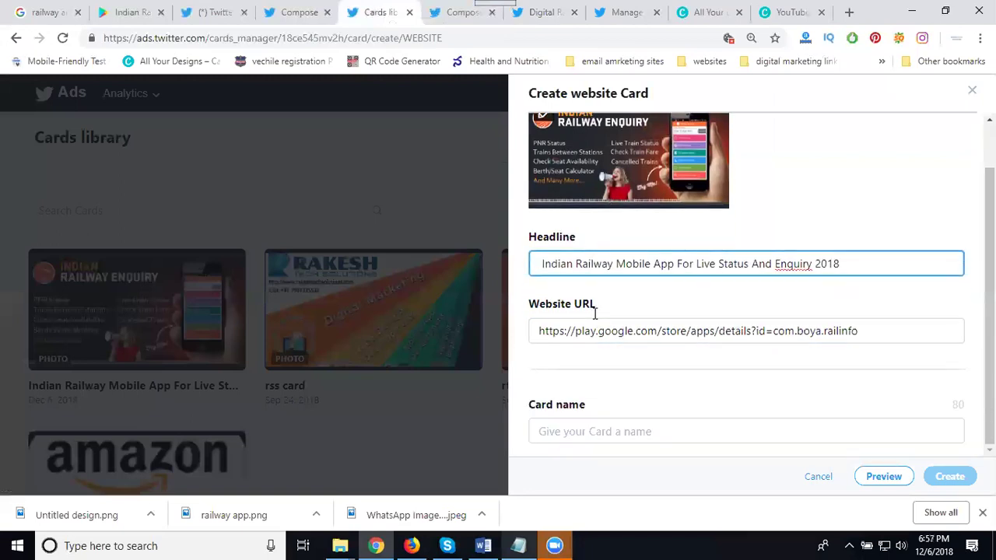
{"action": "left_click", "coordinate": [595, 430]}
{"action": "type", "text": "Indian Railway Mobile App For Live Status And Enquiry 2018"}
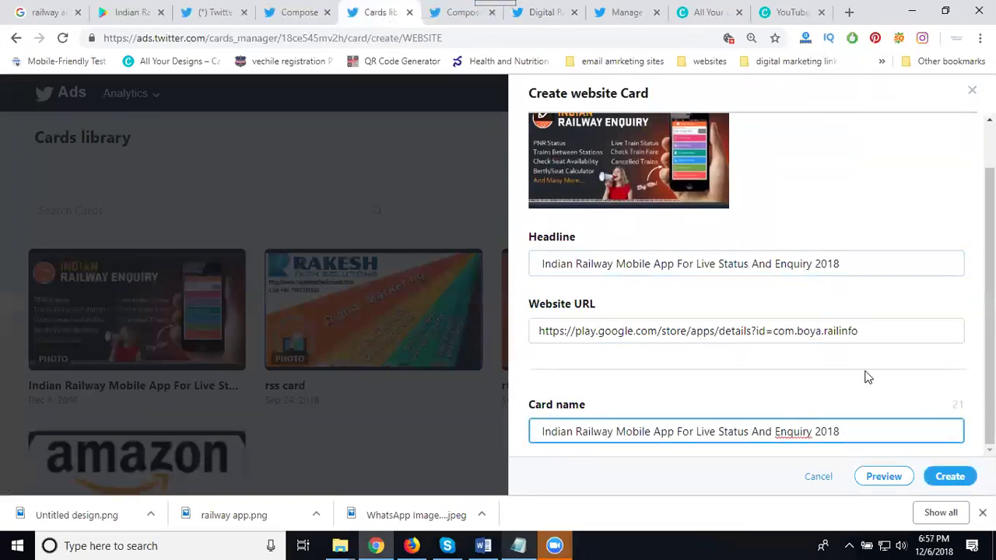
{"action": "left_click", "coordinate": [947, 484]}
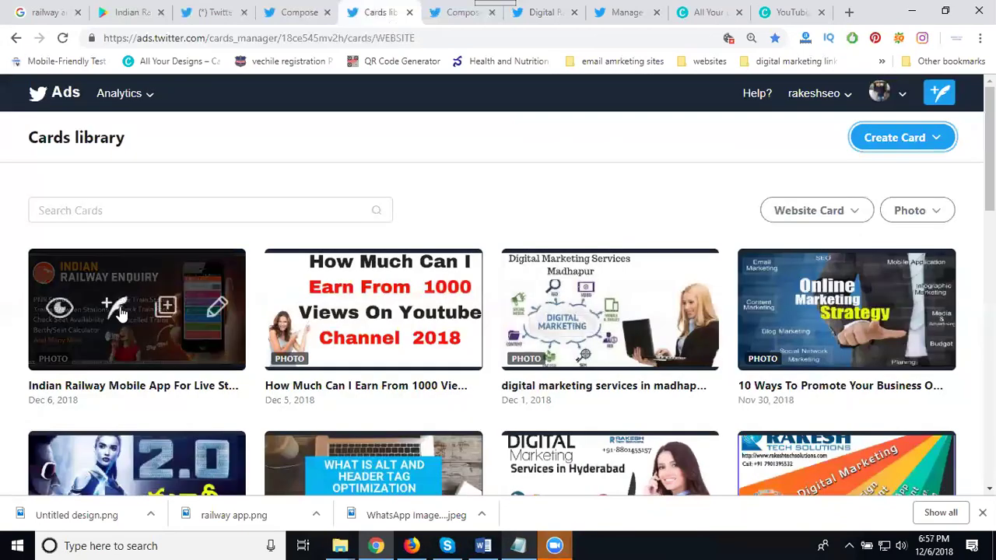
Compose a tweet from the new website card with the text "Indian Railway Mobile App For Live Status And Enquiry 2018".
{"action": "left_click", "coordinate": [116, 308]}
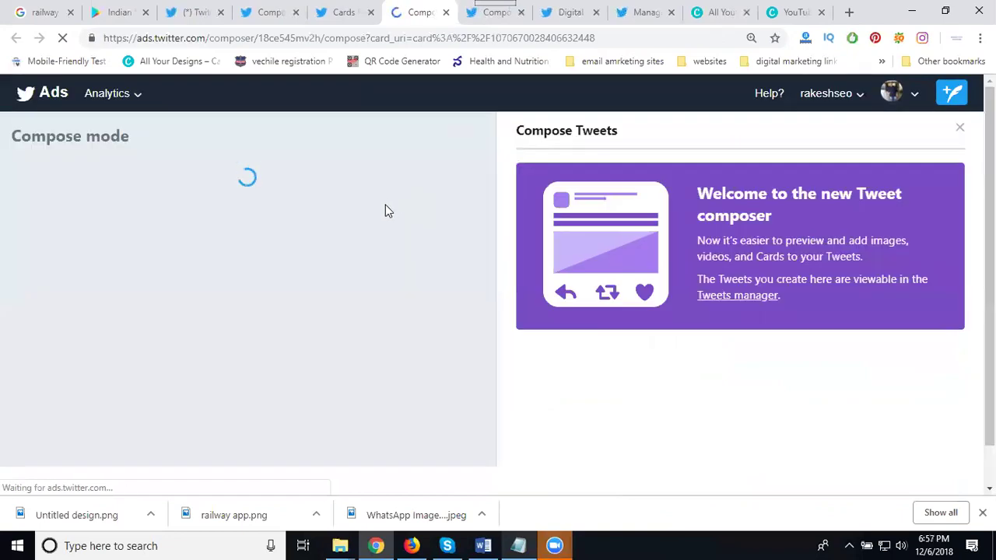
{"action": "left_click", "coordinate": [296, 205]}
{"action": "type", "text": "Indian Railway Mobile App For Live Status And Enquiry 2018"}
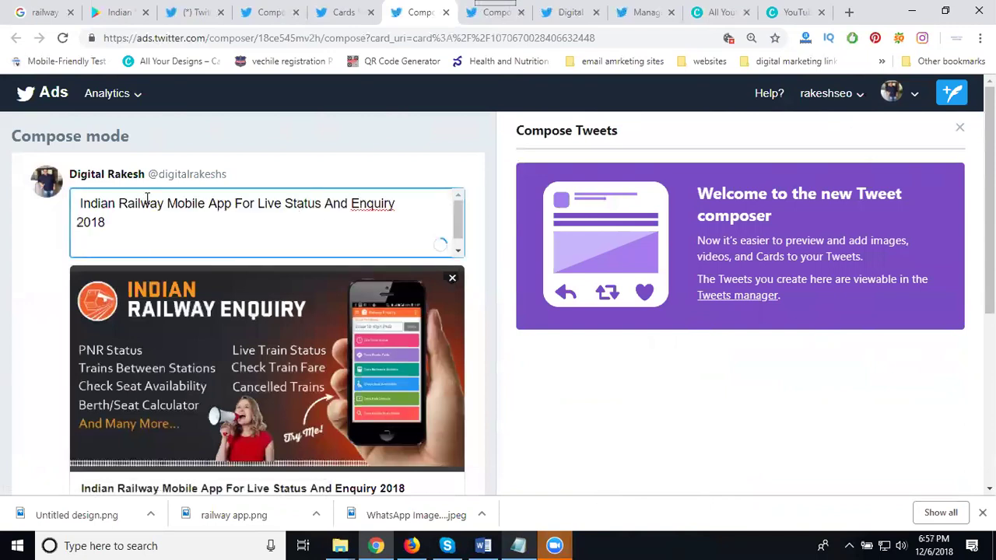
Turn "Railway" and "Mobile App" in the tweet text into the hashtags #Railway and #MobileApp.
{"action": "left_click", "coordinate": [119, 203]}
{"action": "type", "text": "#"}
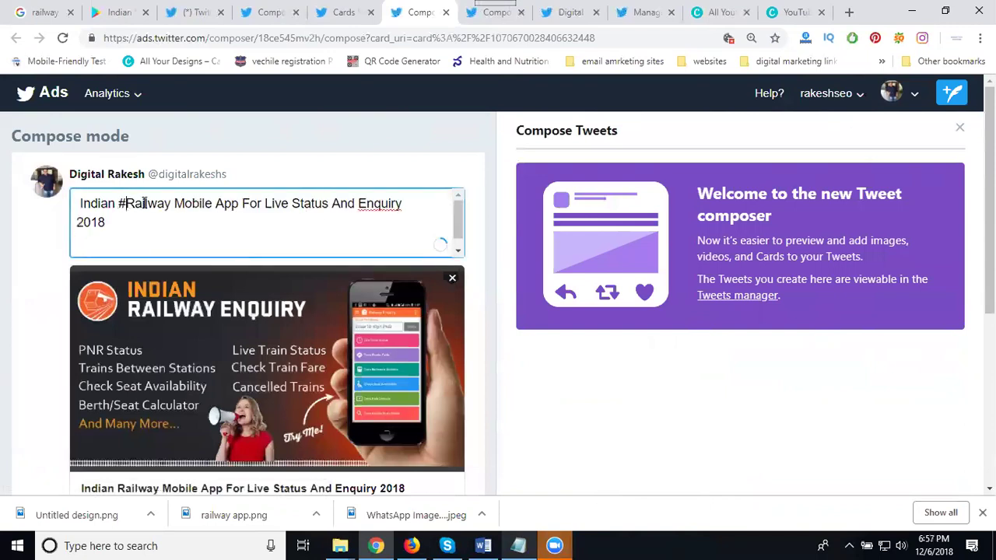
{"action": "left_click", "coordinate": [176, 203]}
{"action": "type", "text": "#"}
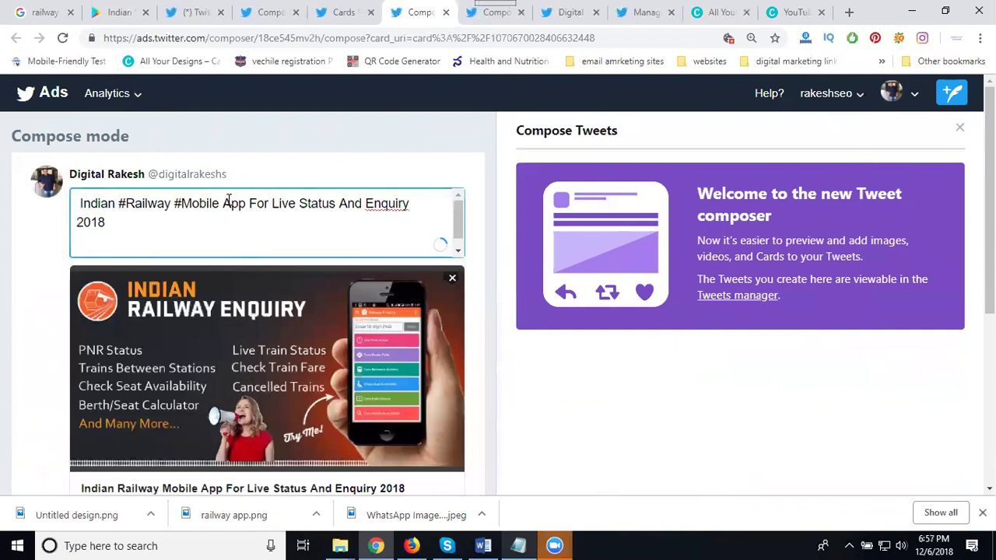
{"action": "key", "text": "BackSpace"}
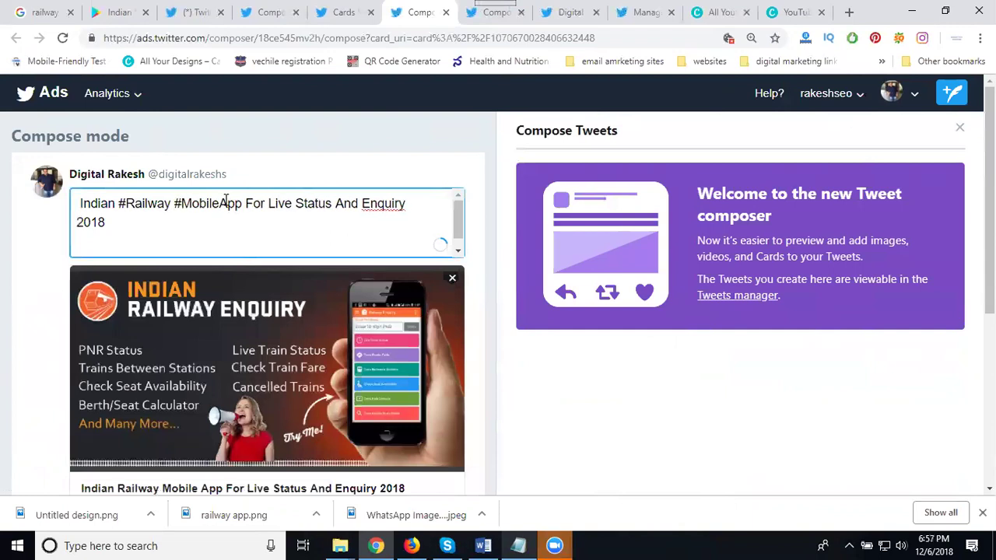
Add the hashtags #androidapp and #androidapps on a separate line below the tweet text.
{"action": "left_click", "coordinate": [204, 226]}
{"action": "key", "text": "Return"}
{"action": "type", "text": "#androi"}
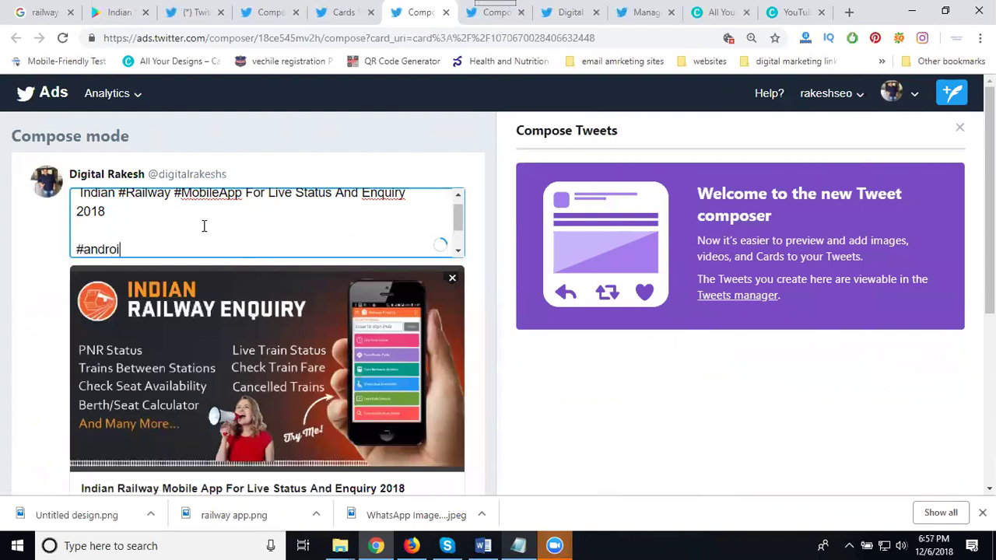
{"action": "type", "text": "dapp#androidap"}
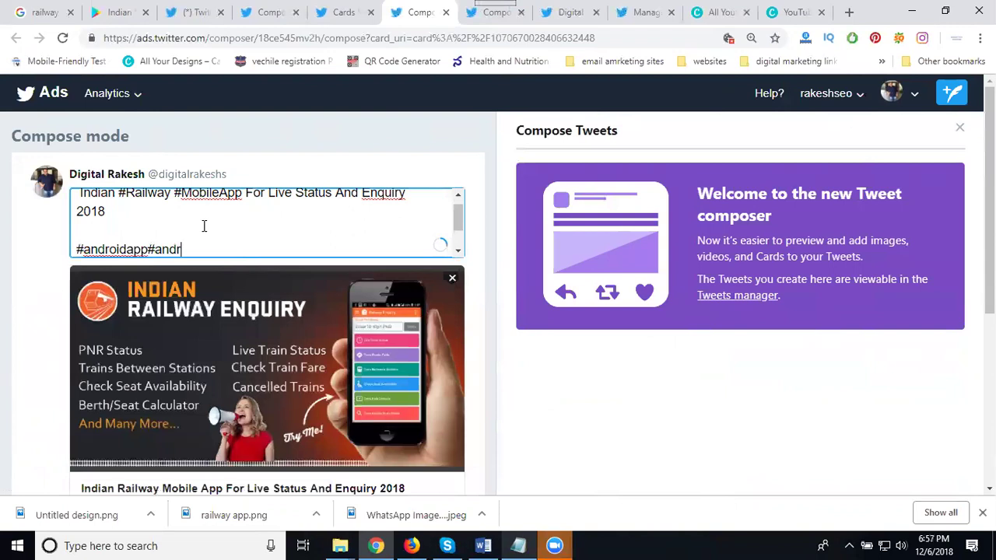
{"action": "type", "text": "ps"}
{"action": "left_click", "coordinate": [149, 249]}
Disable the Promoted-only option for the website card tweet and publish it.
{"action": "scroll", "coordinate": [247, 234], "scroll_direction": "down", "scroll_amount": 5}
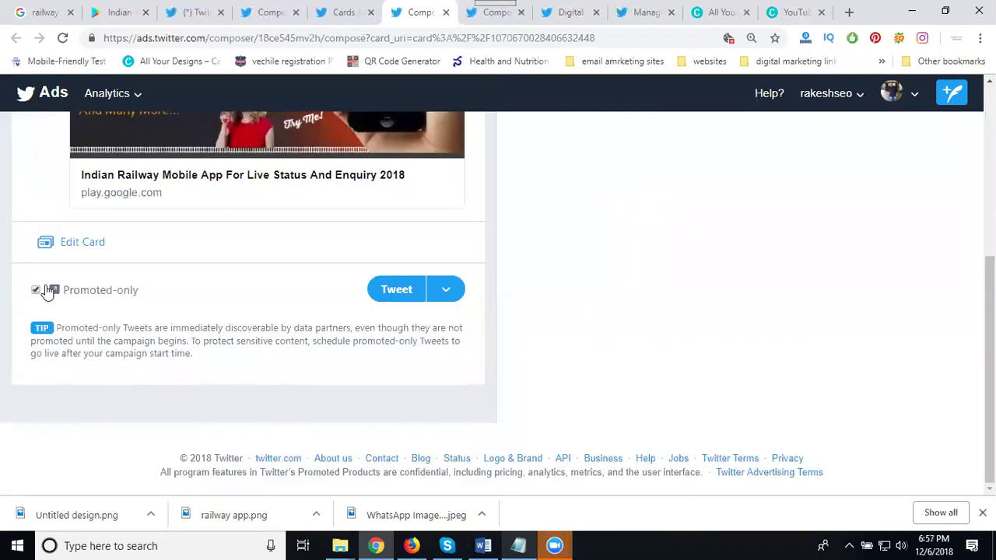
{"action": "left_click", "coordinate": [37, 291]}
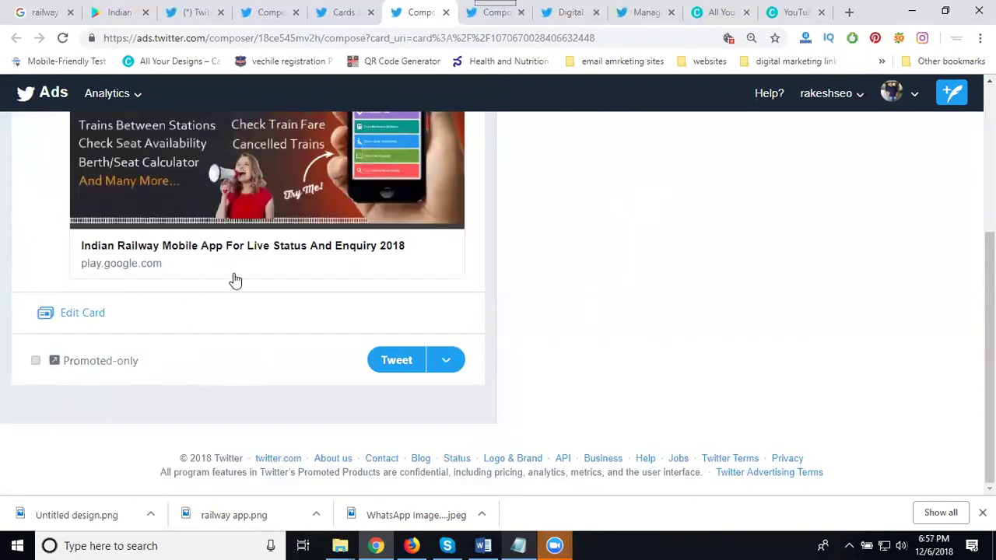
{"action": "left_click", "coordinate": [396, 360]}
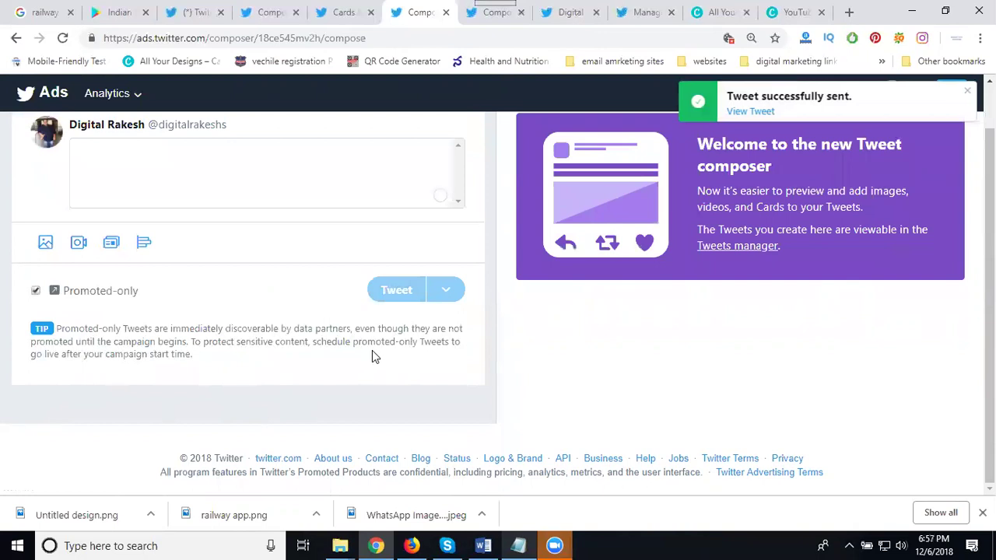
Go to the account's own Twitter profile page and close the two leftover tweet composer tabs and the duplicate profile tab.
{"action": "left_click", "coordinate": [191, 15]}
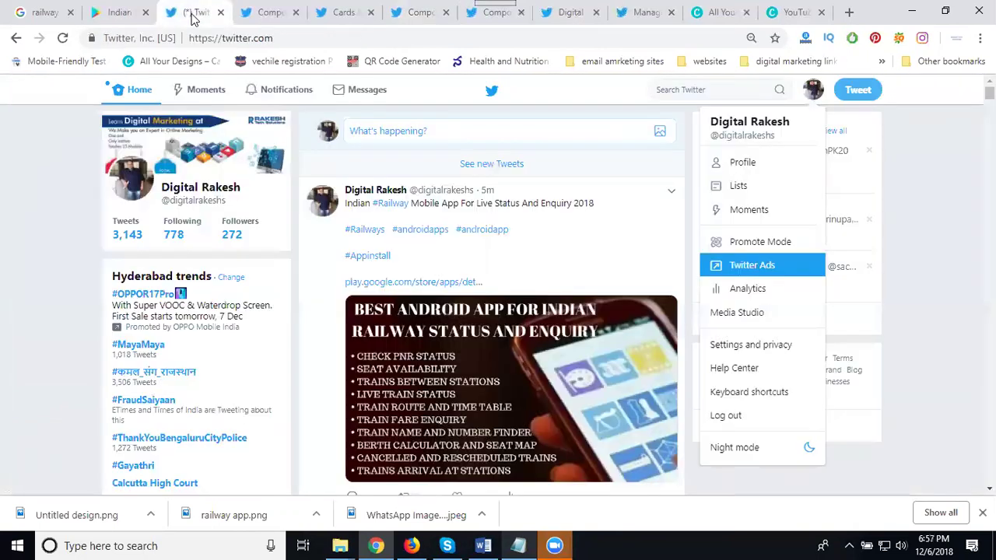
{"action": "left_click", "coordinate": [127, 236]}
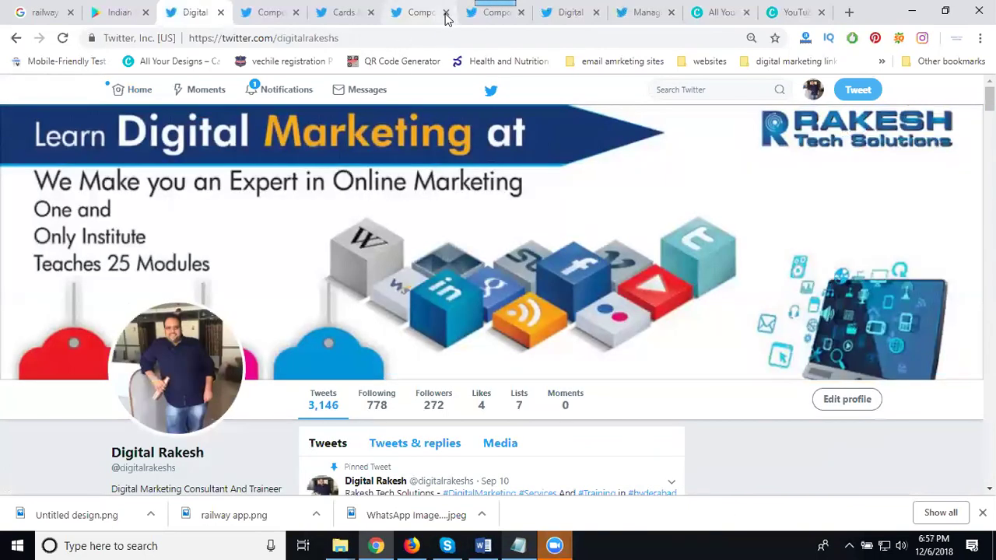
{"action": "left_click", "coordinate": [446, 14]}
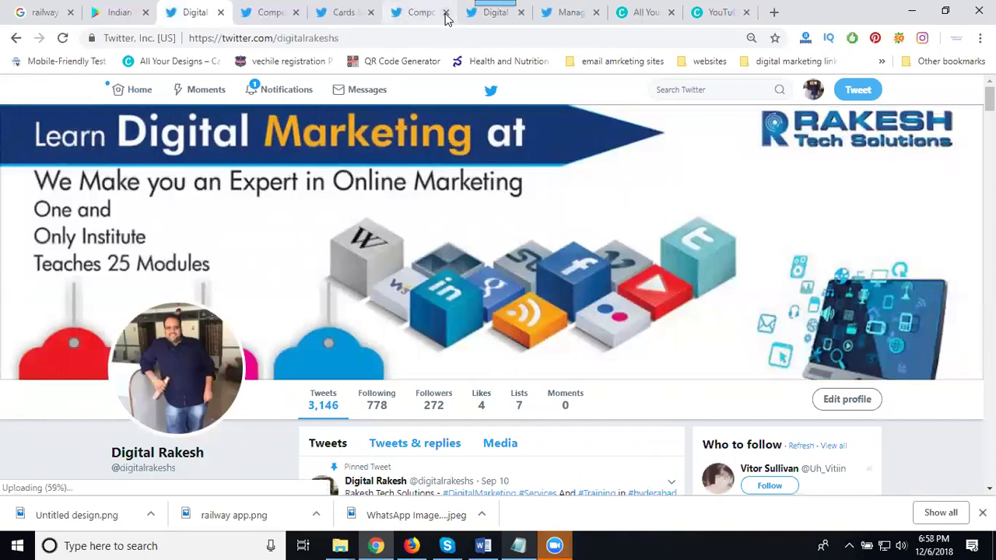
{"action": "left_click", "coordinate": [446, 14]}
{"action": "left_click", "coordinate": [446, 14]}
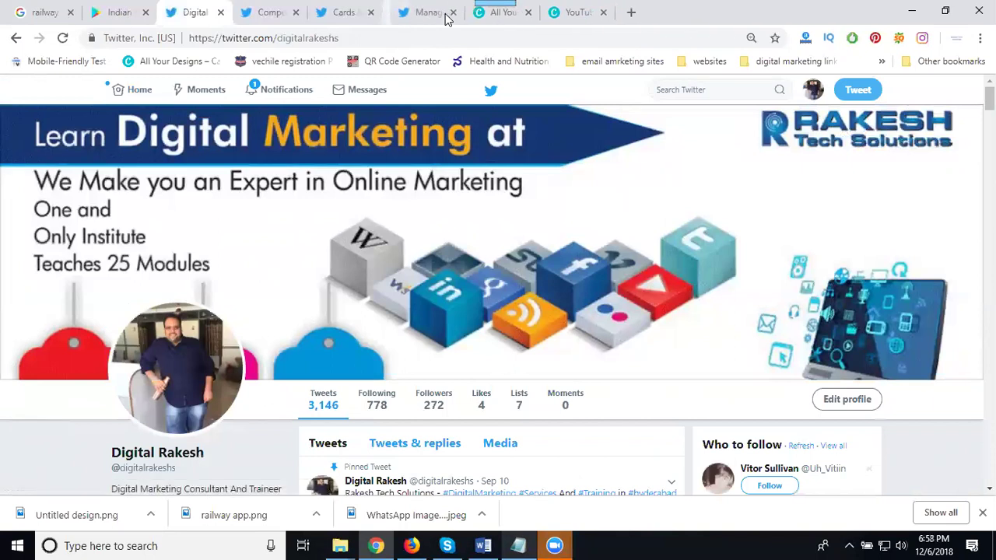
Check the newly published tweets in the profile timeline and open the website card's Google Play link.
{"action": "scroll", "coordinate": [494, 195], "scroll_direction": "down", "scroll_amount": 5}
{"action": "scroll", "coordinate": [490, 194], "scroll_direction": "down", "scroll_amount": 3}
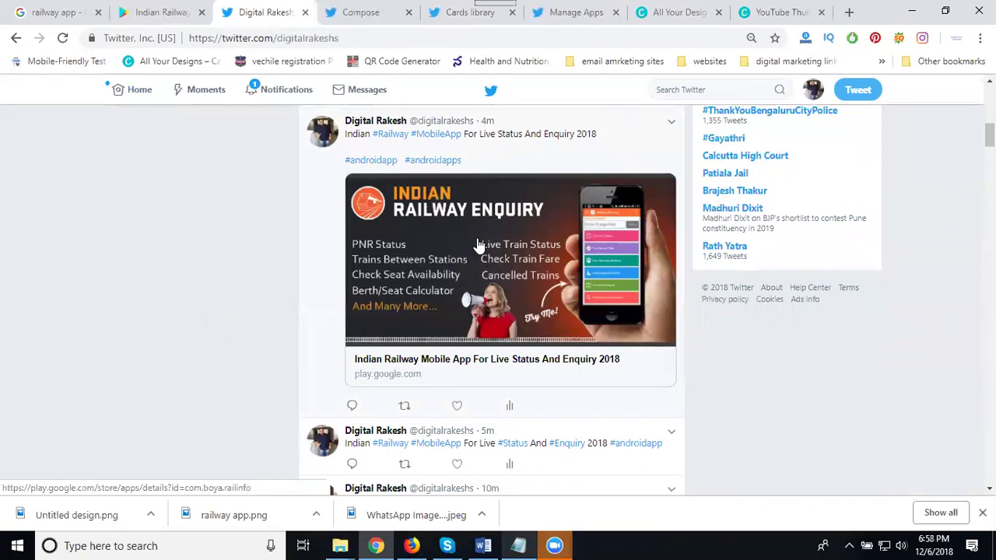
{"action": "scroll", "coordinate": [479, 245], "scroll_direction": "down", "scroll_amount": 3}
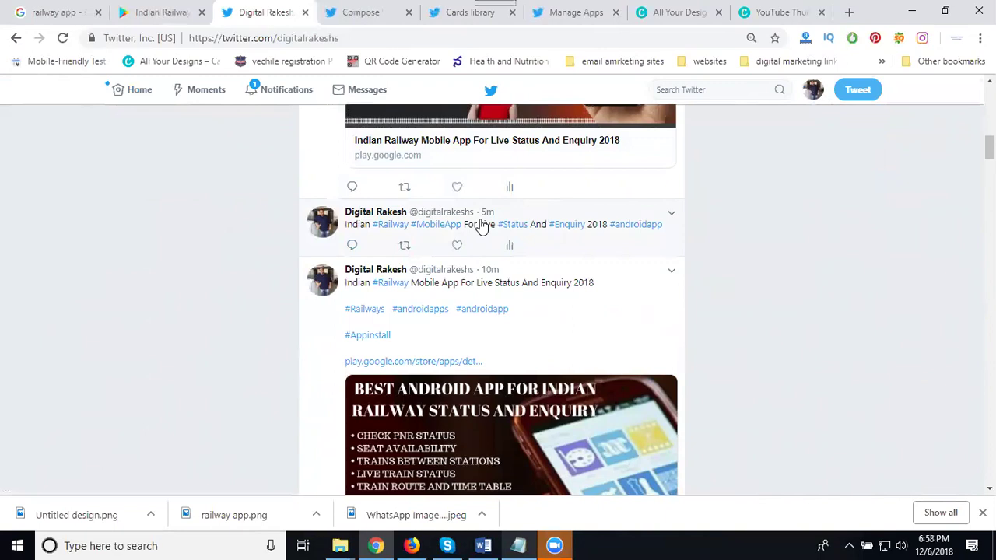
{"action": "scroll", "coordinate": [482, 225], "scroll_direction": "up", "scroll_amount": 1}
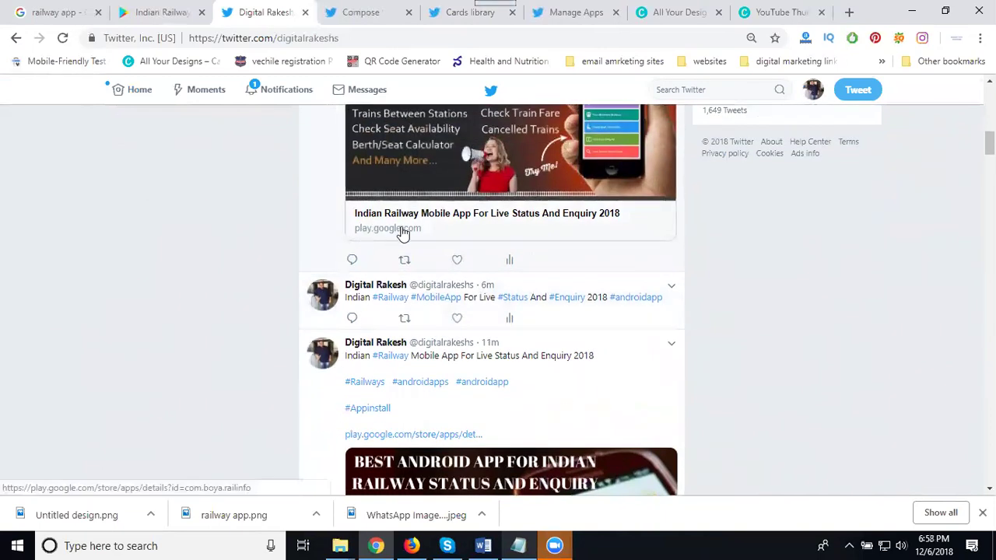
{"action": "left_click", "coordinate": [452, 169]}
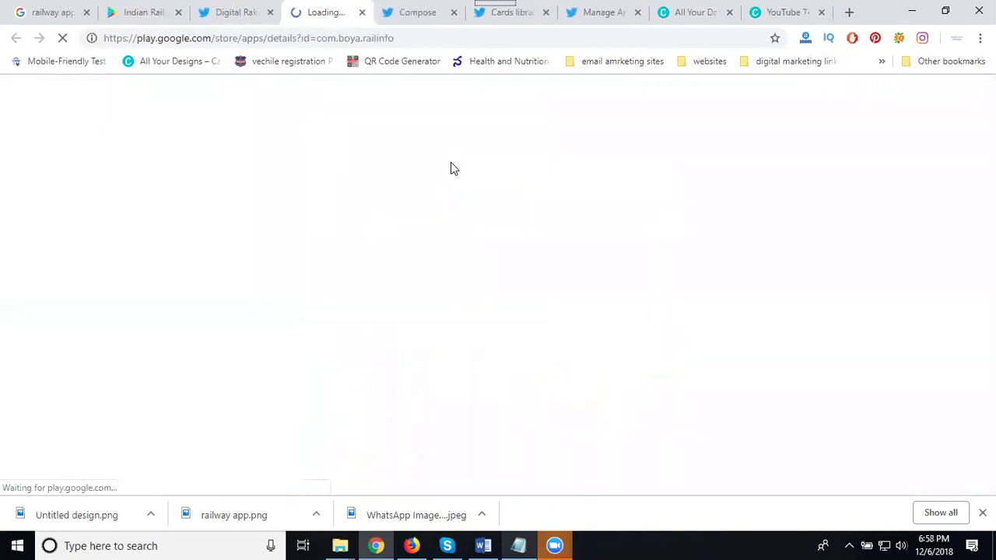